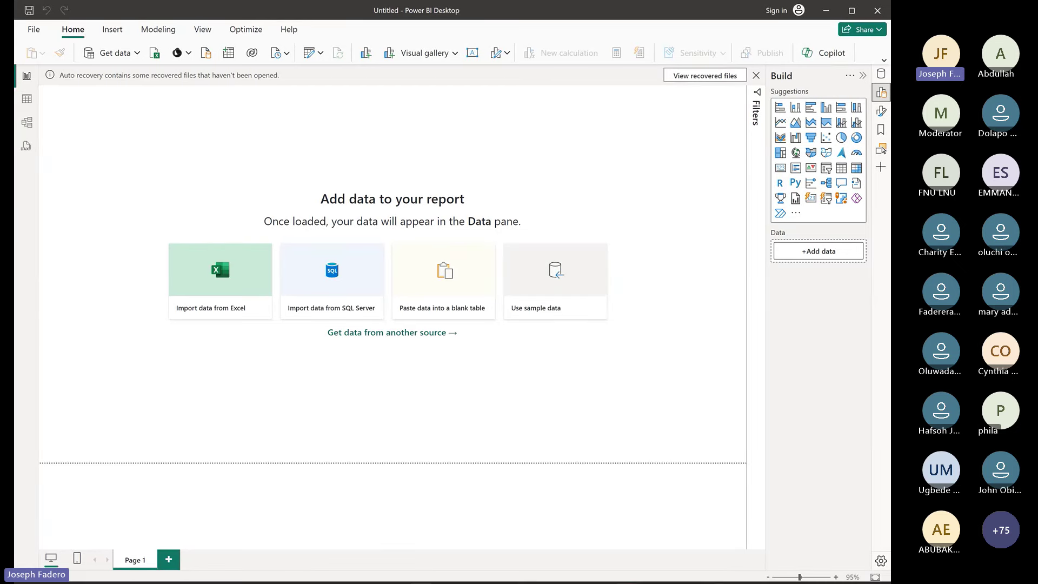
# Step: Search the Microsoft Store for Power BI, view the Power BI Desktop app page, and return to the report window
pyautogui.moveTo(371, 580)
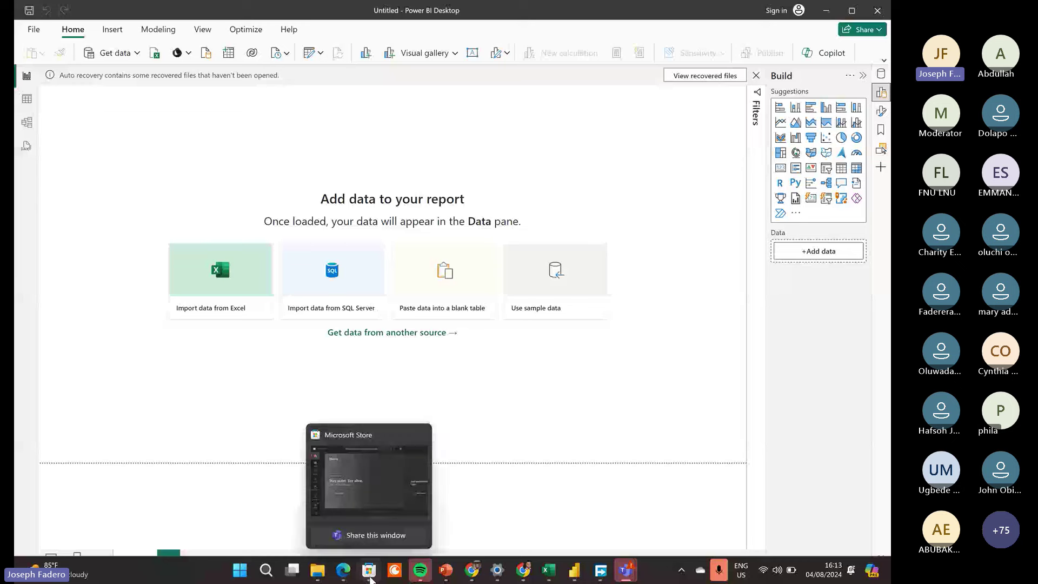
pyautogui.click(368, 573)
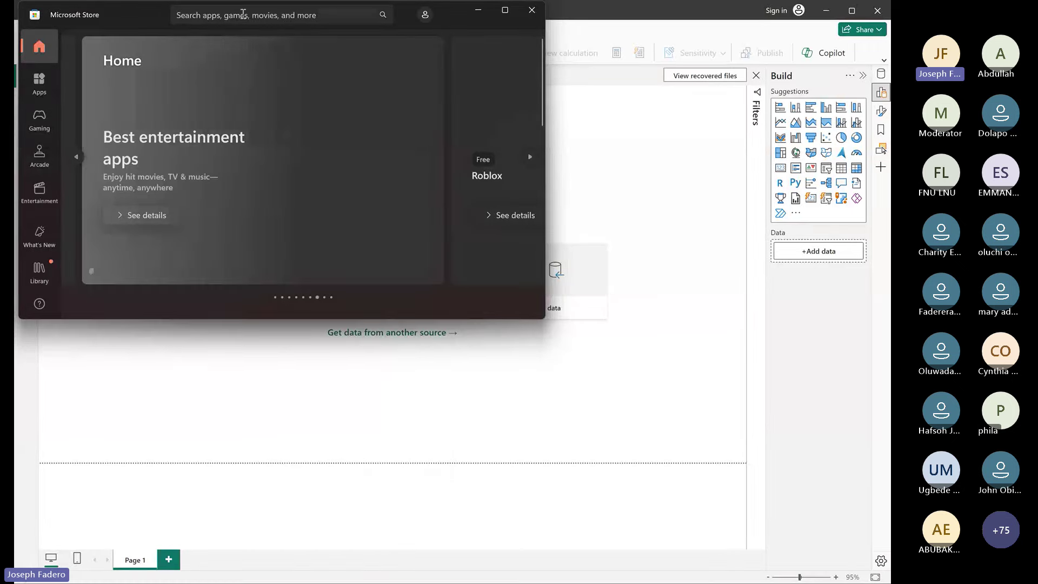
pyautogui.click(242, 16)
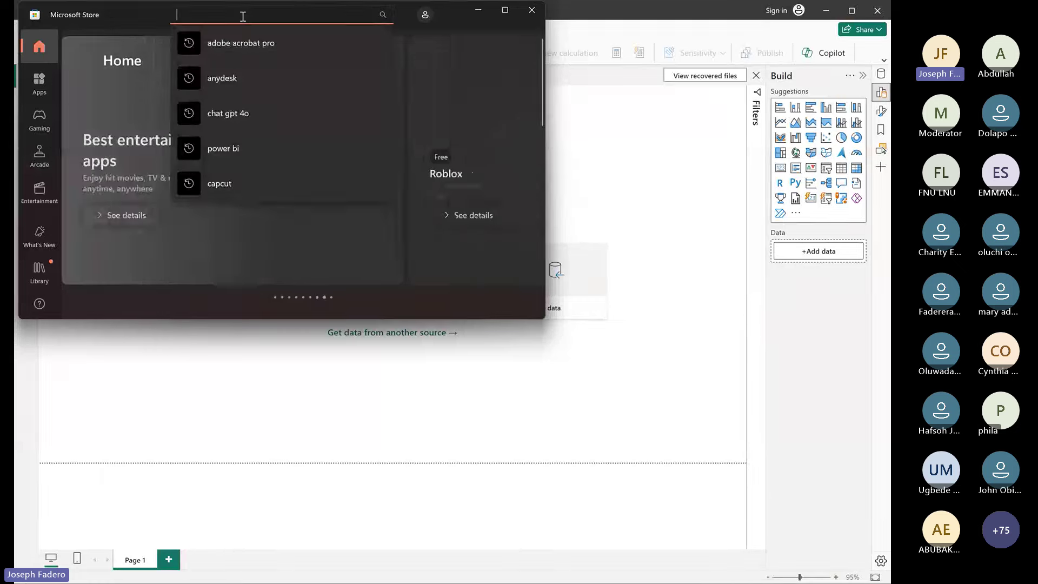
pyautogui.write('Powr')
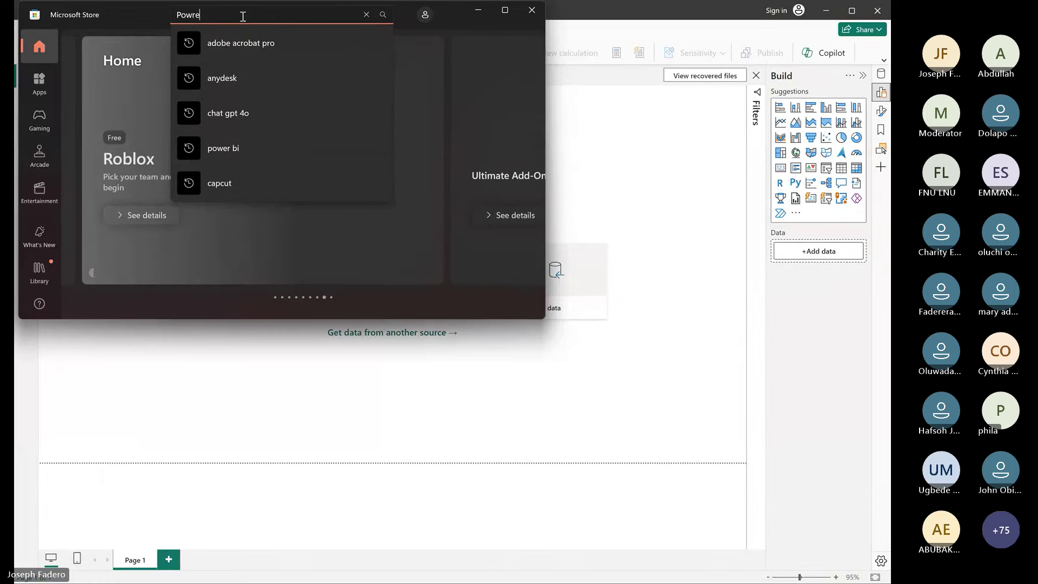
pyautogui.press('BackSpace')
pyautogui.write('er BI')
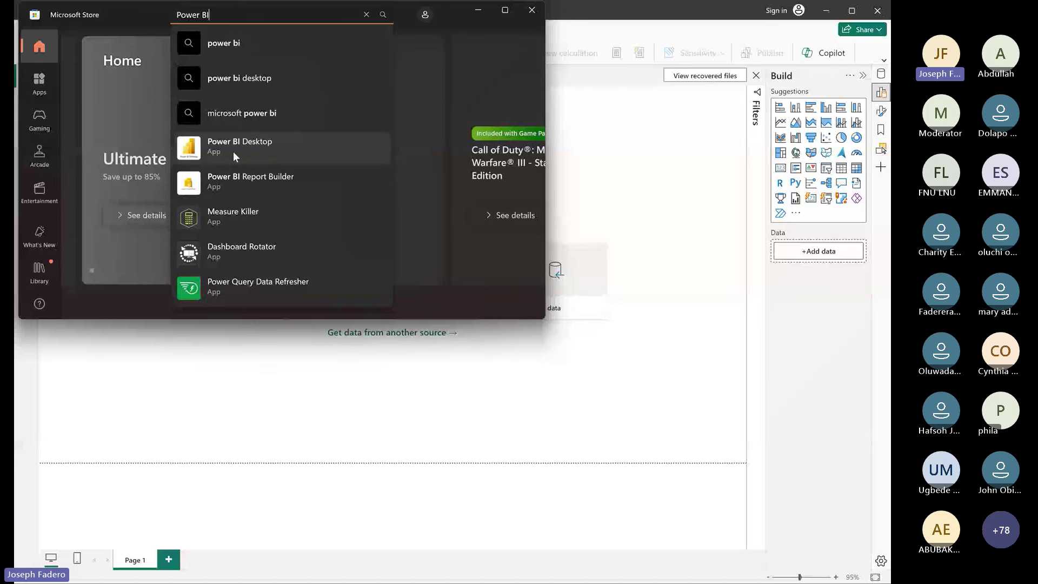
pyautogui.click(234, 156)
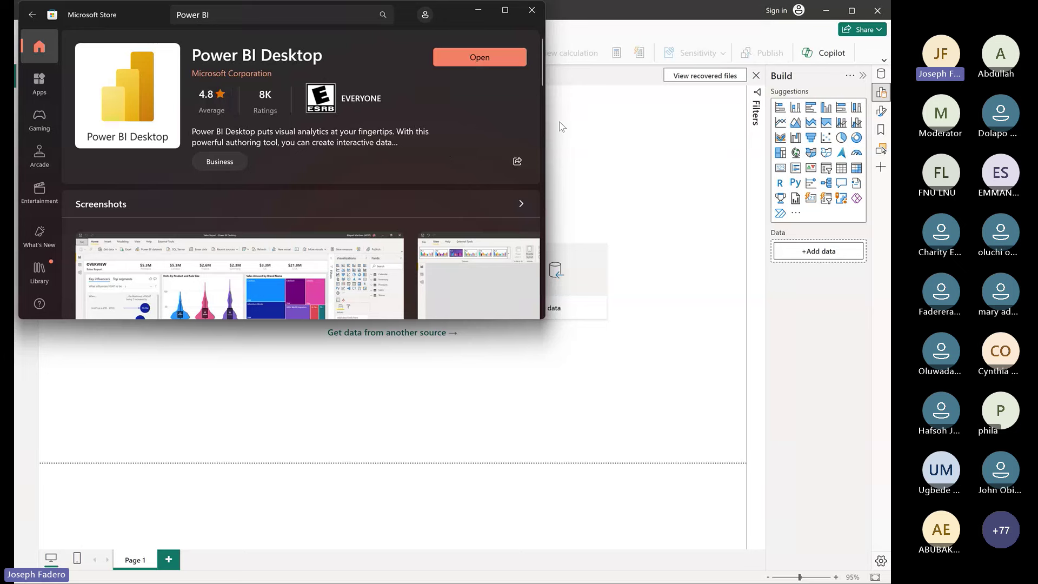
pyautogui.click(603, 145)
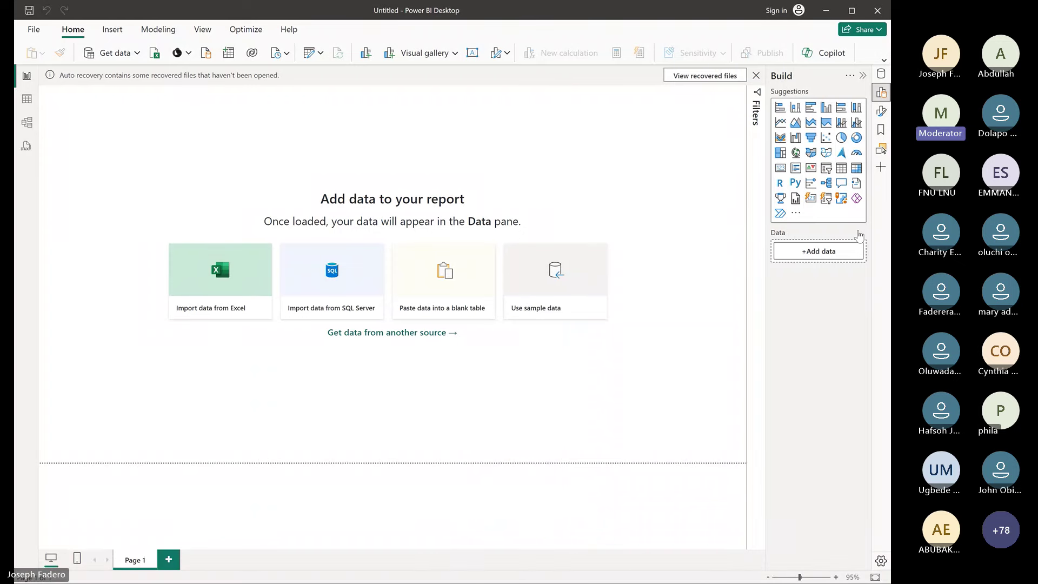
# Step: Switch to the Teams meeting to check the participants' chat replies, and return to Power BI Desktop
pyautogui.hotkey('alt', 'Tab')
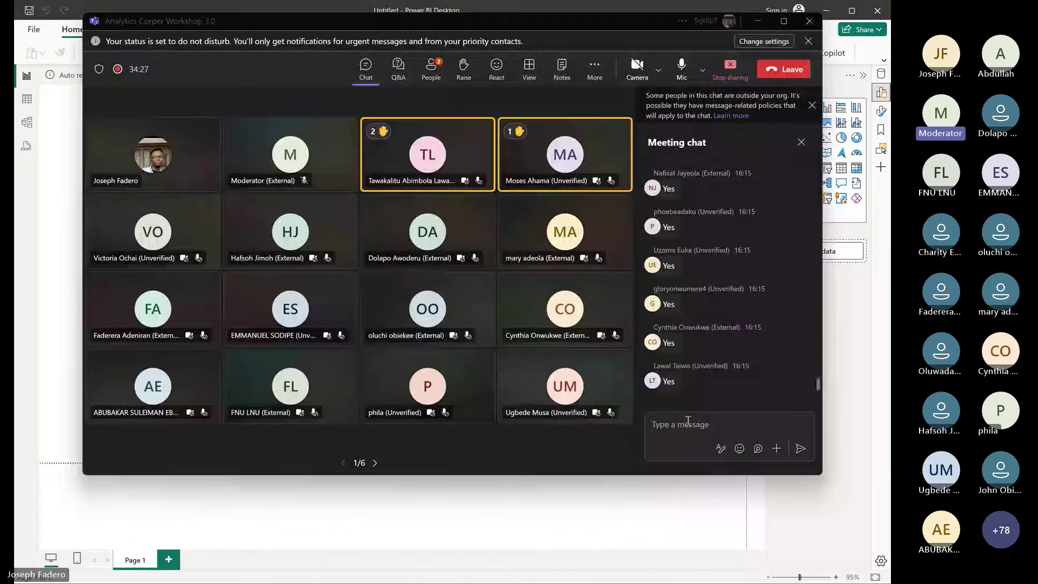
pyautogui.click(688, 421)
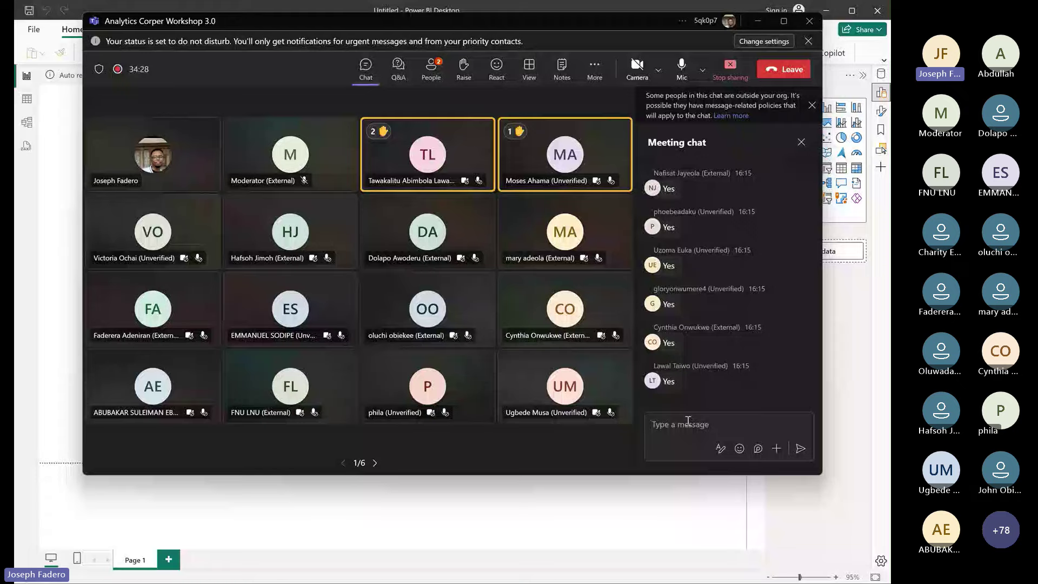
pyautogui.click(660, 488)
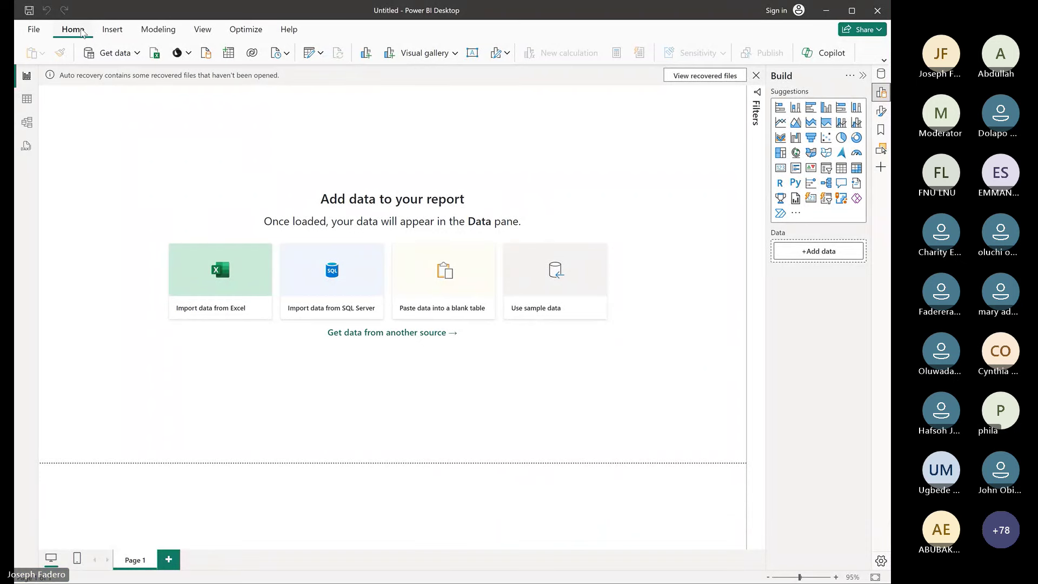
# Step: Check the installed Power BI Desktop version in the About information, highlight the version text, and close it
pyautogui.press('ctrl')
pyautogui.press('ctrl')
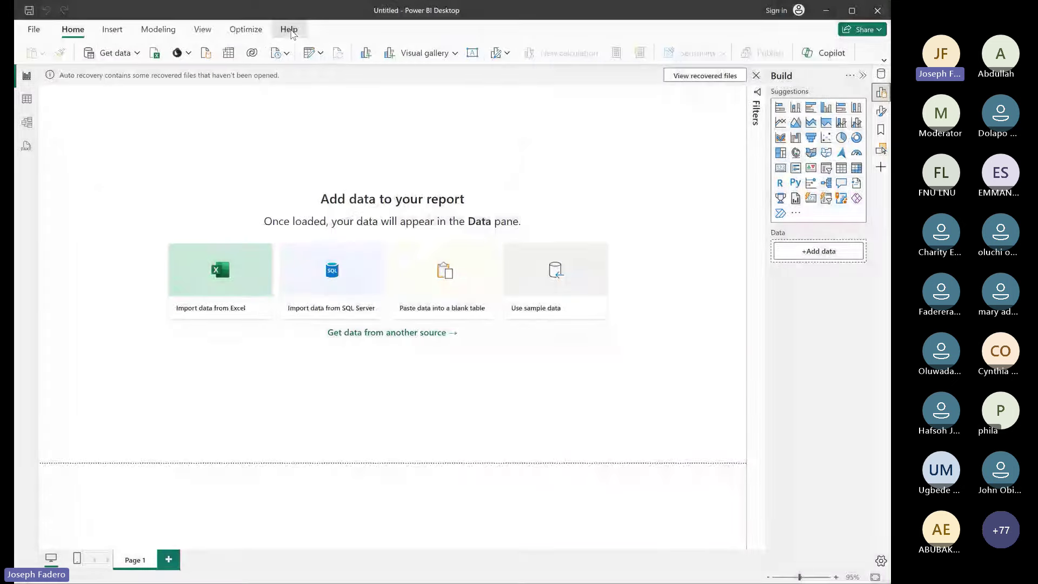
pyautogui.click(290, 31)
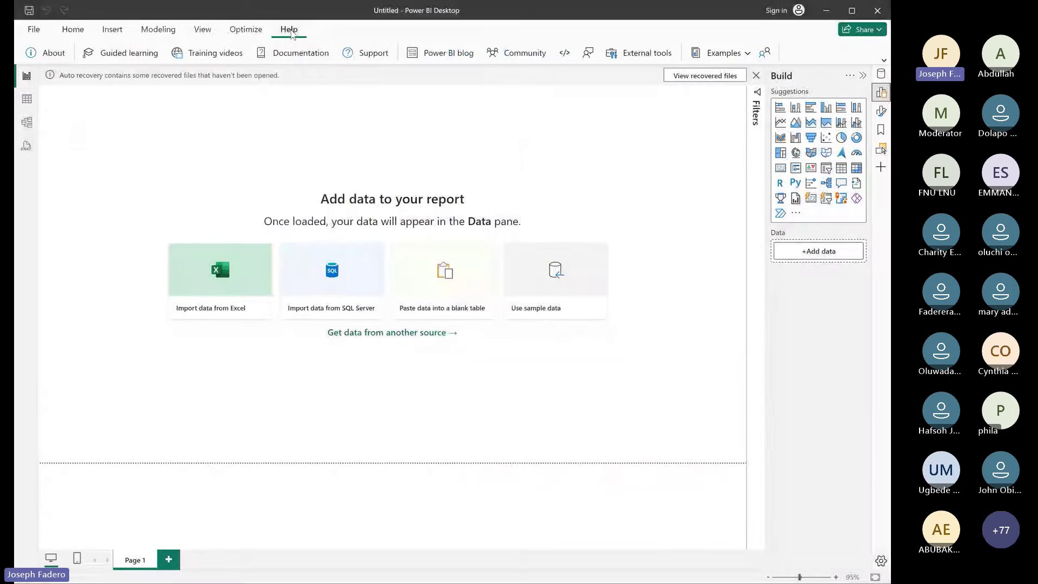
pyautogui.click(44, 58)
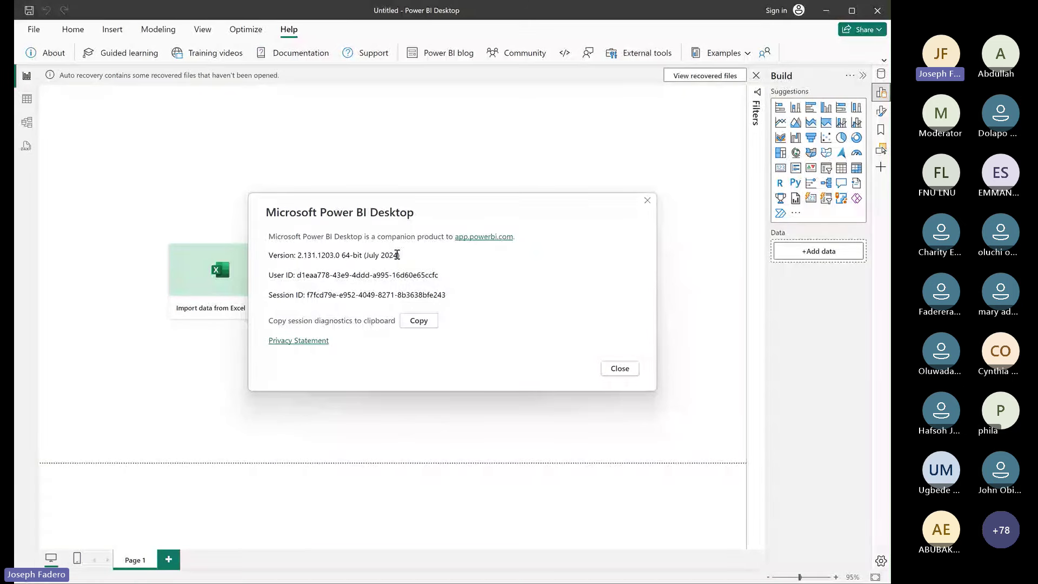
pyautogui.moveTo(401, 255); pyautogui.dragTo(300, 266)
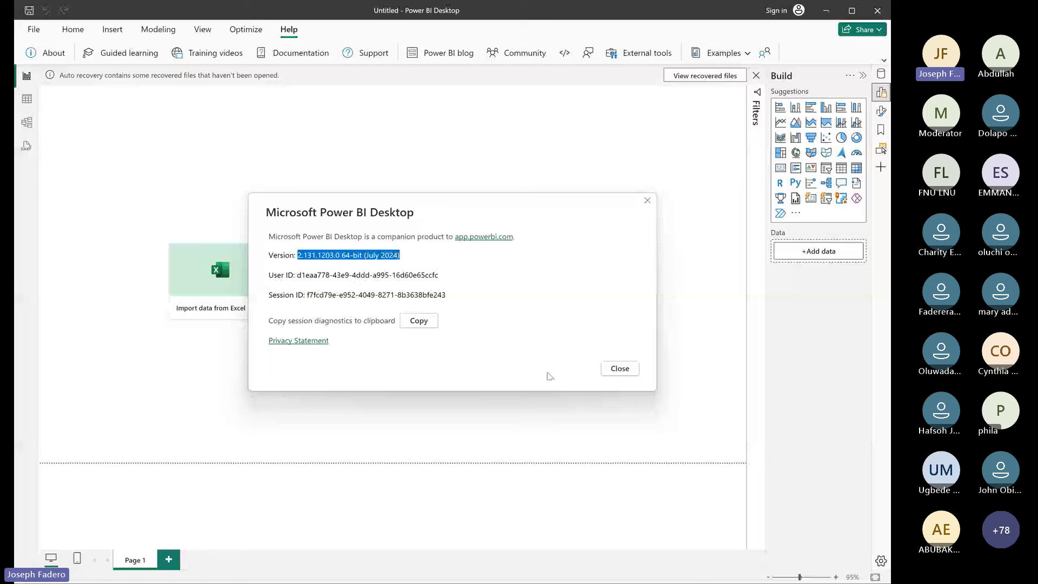
pyautogui.click(632, 370)
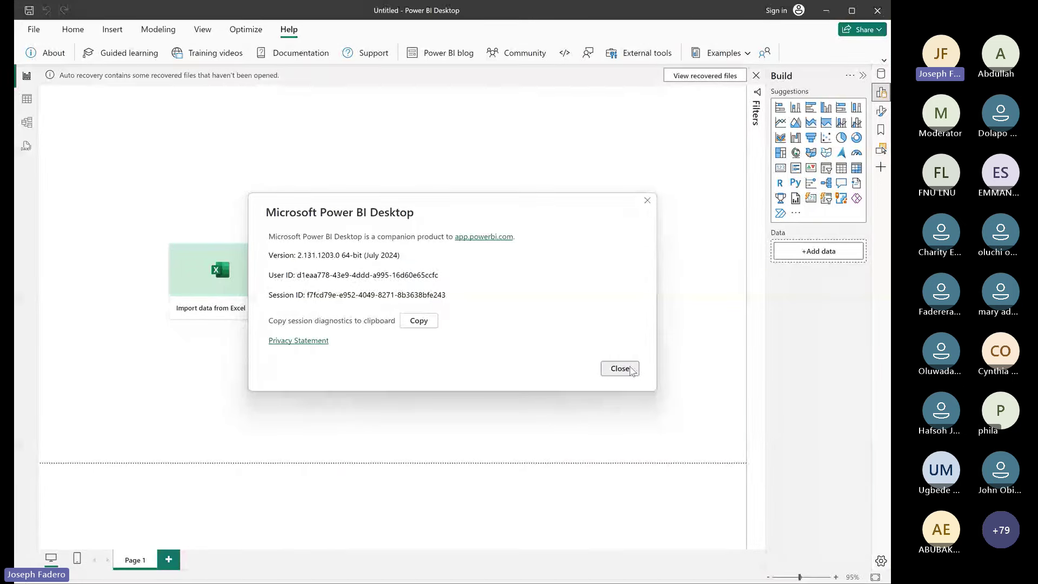
pyautogui.click(620, 369)
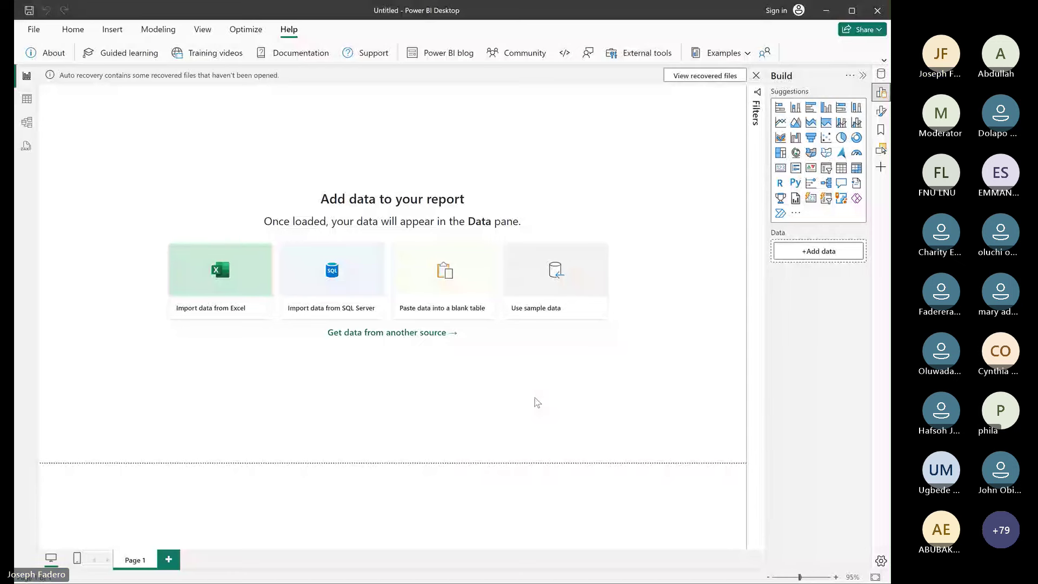
# Step: Check the Teams meeting chat and revisit the Power BI Desktop page in the Microsoft Store before returning to Power BI Desktop
pyautogui.hotkey('alt', 'Tab')
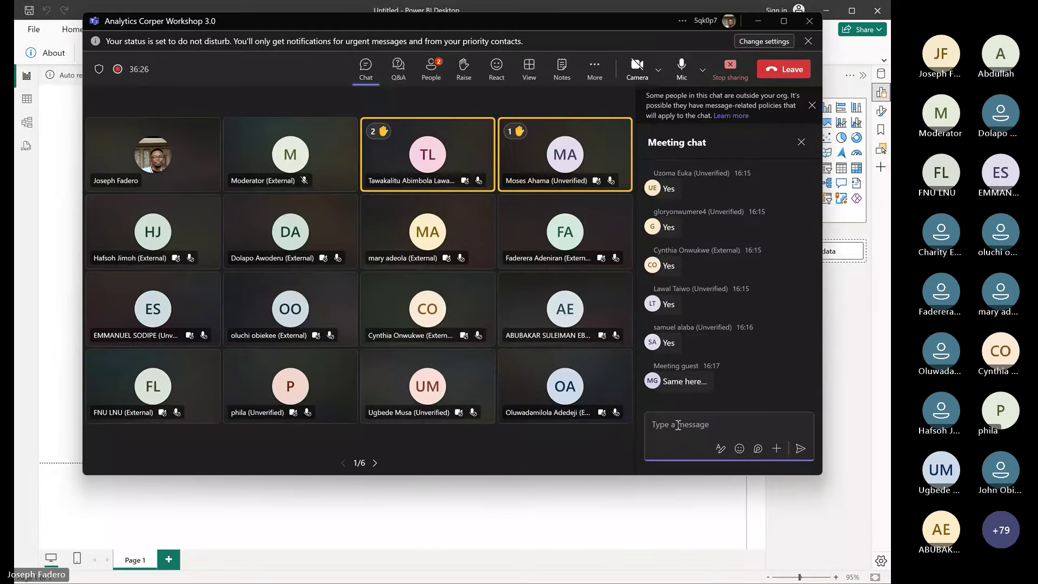
pyautogui.moveTo(517, 567)
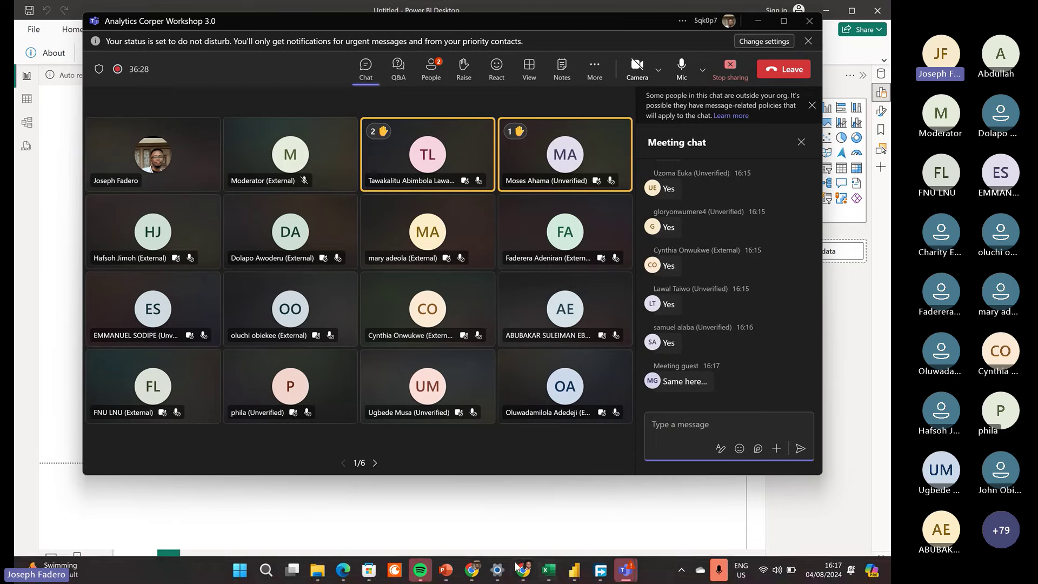
pyautogui.click(370, 571)
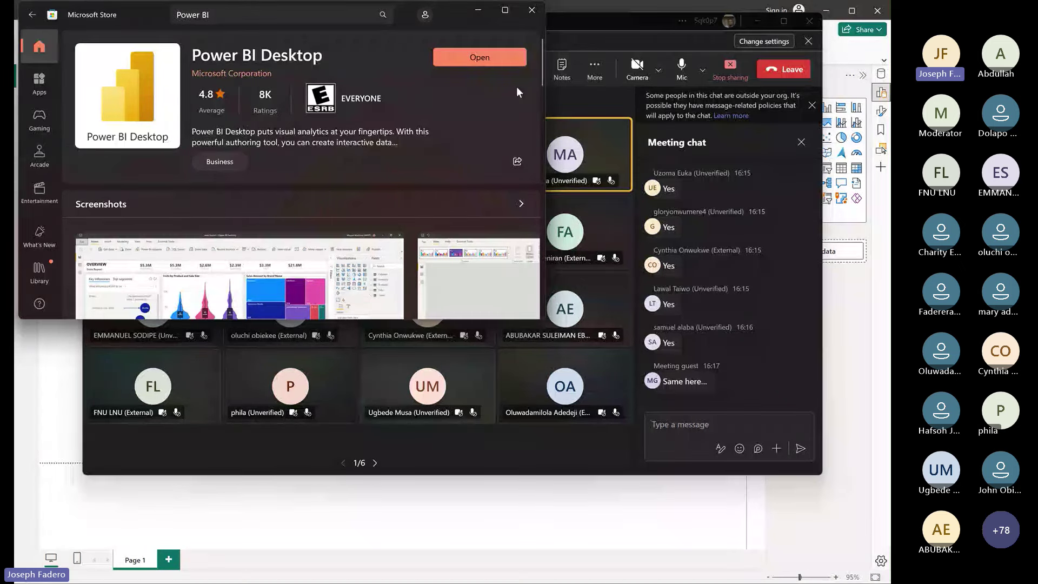
pyautogui.click(347, 496)
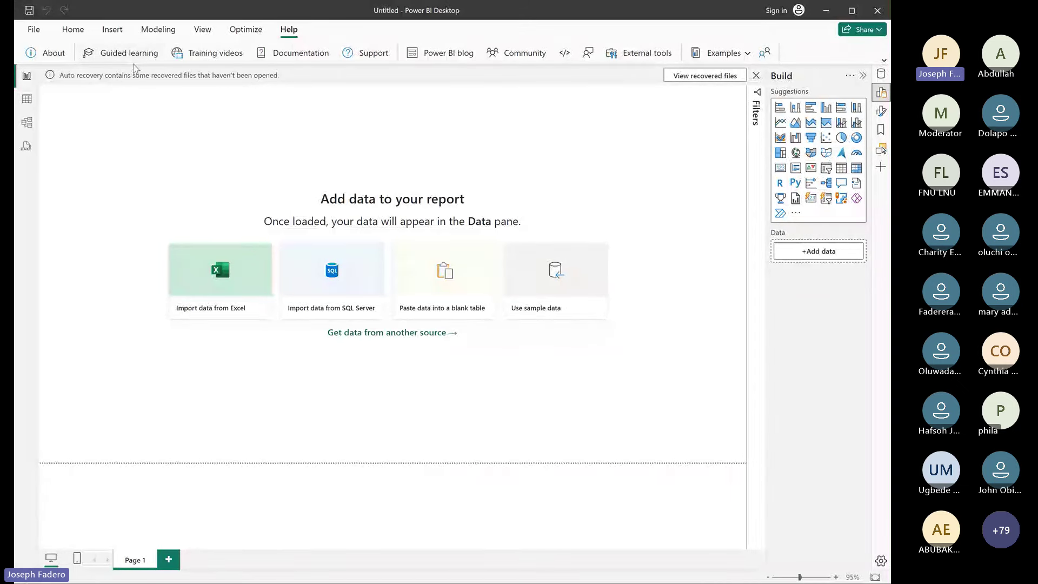
# Step: Open Power BI's guided learning site, browse all Power BI learning paths and modules, and switch back to Power BI Desktop
pyautogui.click(136, 57)
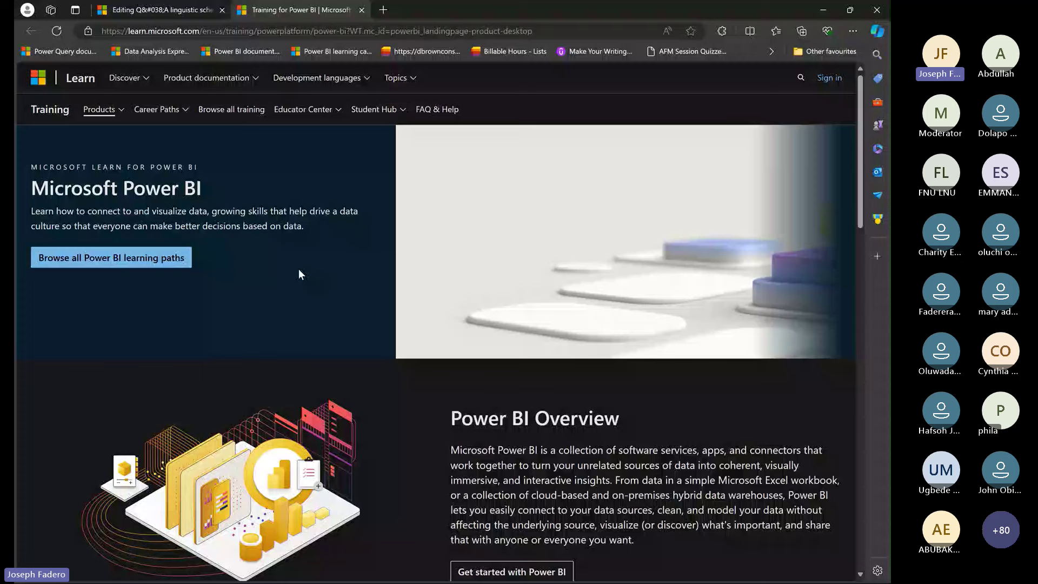
pyautogui.click(165, 258)
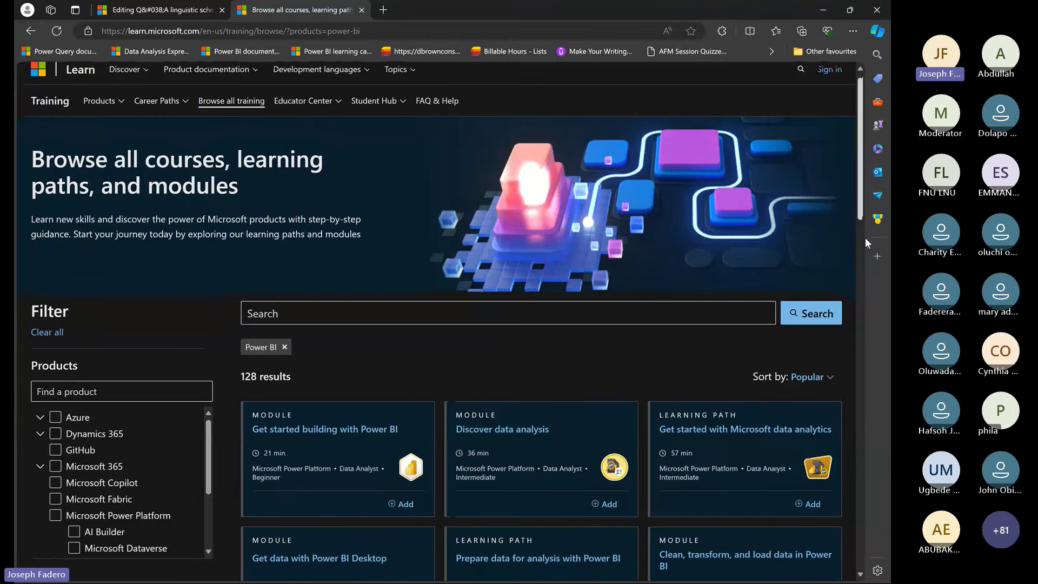
pyautogui.scroll(-5, 865, 259)
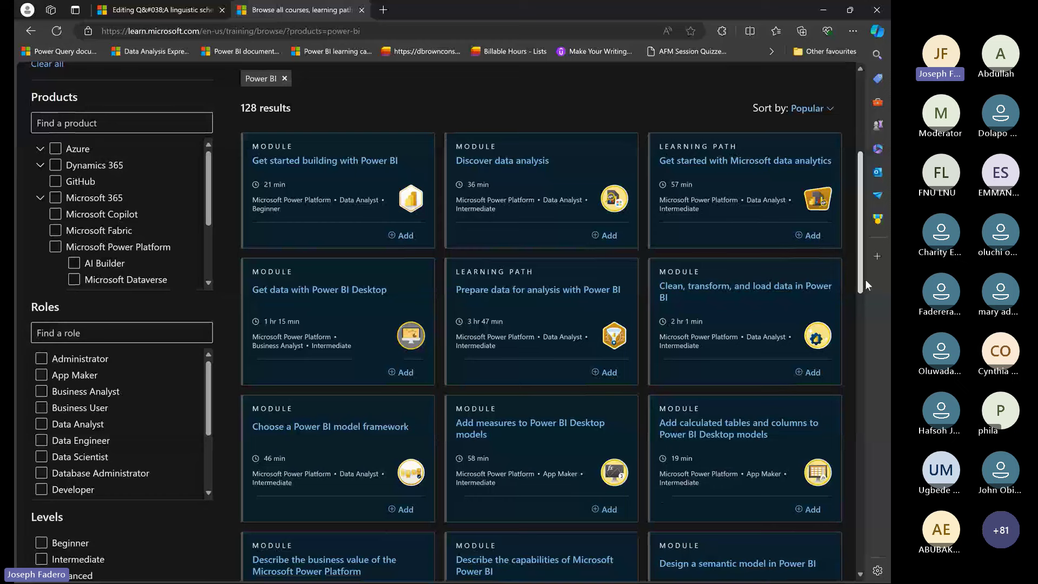
pyautogui.moveTo(865, 285); pyautogui.dragTo(860, 318)
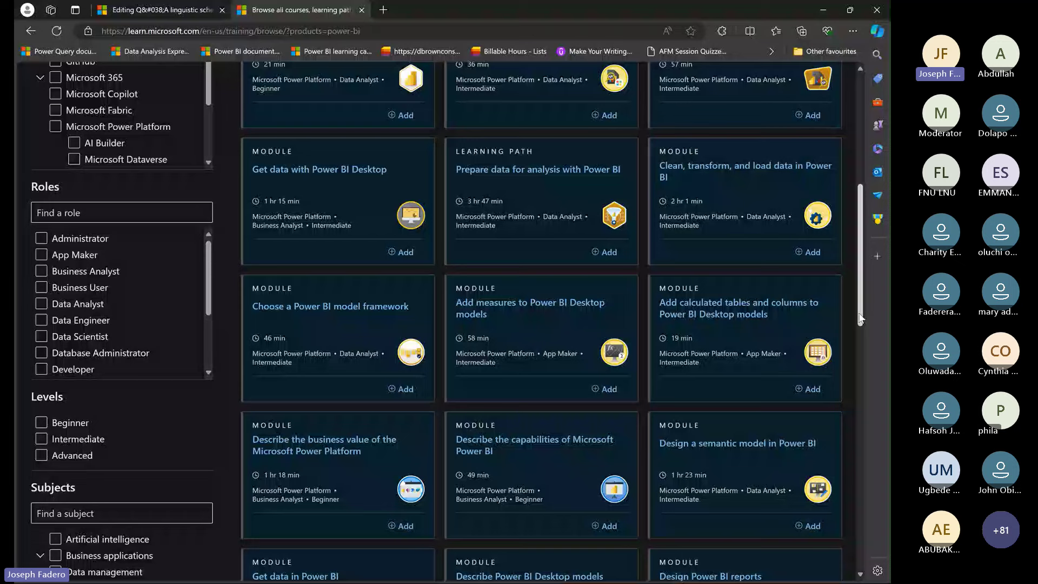
pyautogui.moveTo(861, 319); pyautogui.dragTo(861, 320)
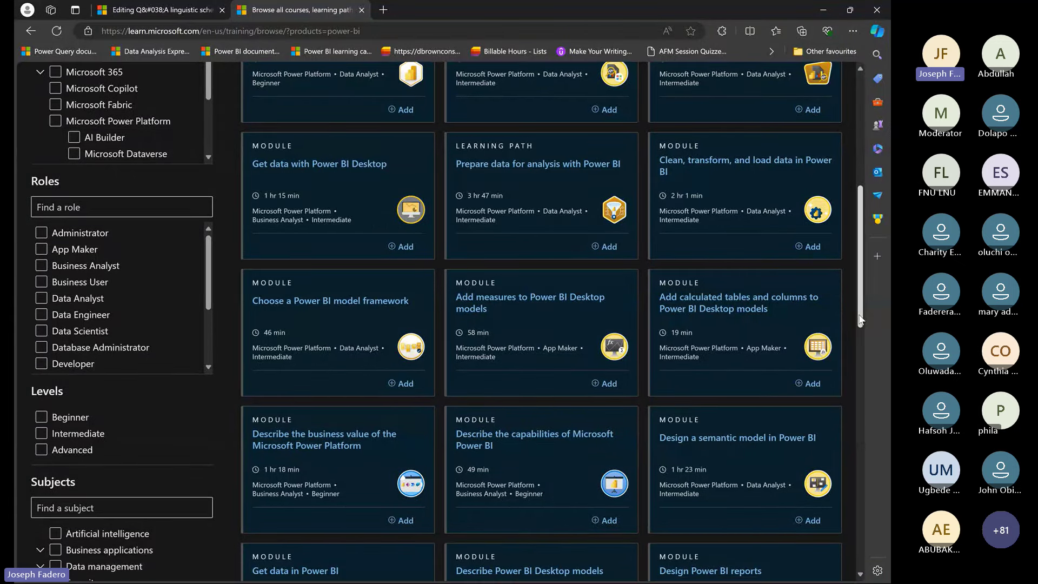
pyautogui.moveTo(861, 319); pyautogui.dragTo(843, 182)
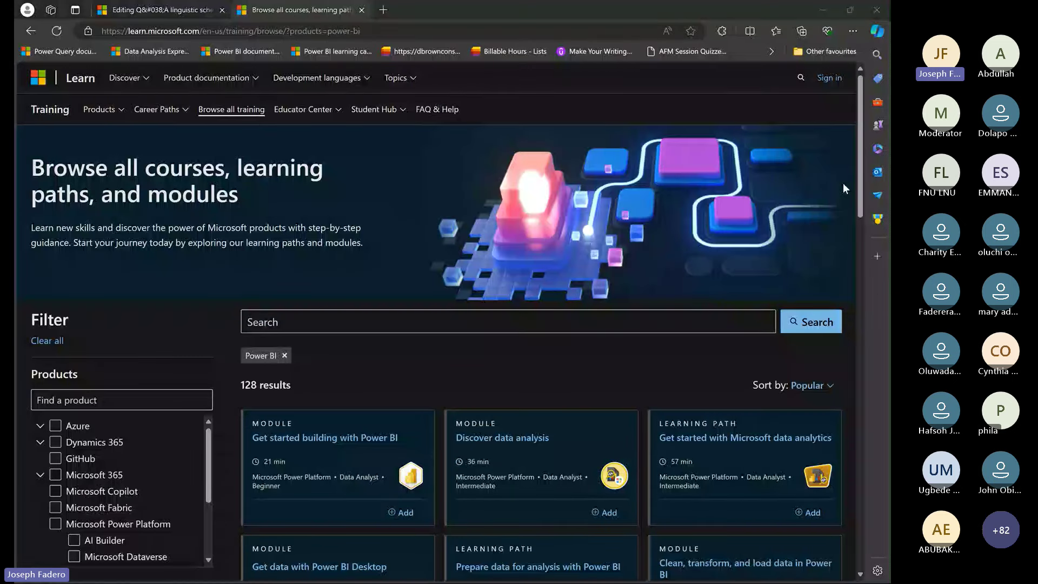
pyautogui.hotkey('alt', 'Tab')
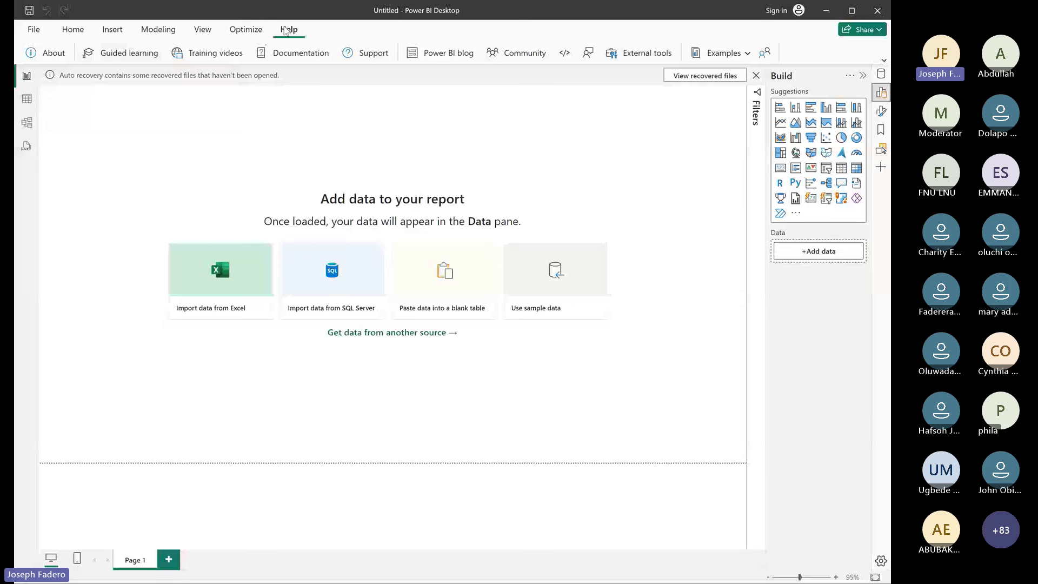
# Step: Open the Power BI Desktop documentation, look through its topic list, and switch back to Power BI Desktop
pyautogui.click(310, 57)
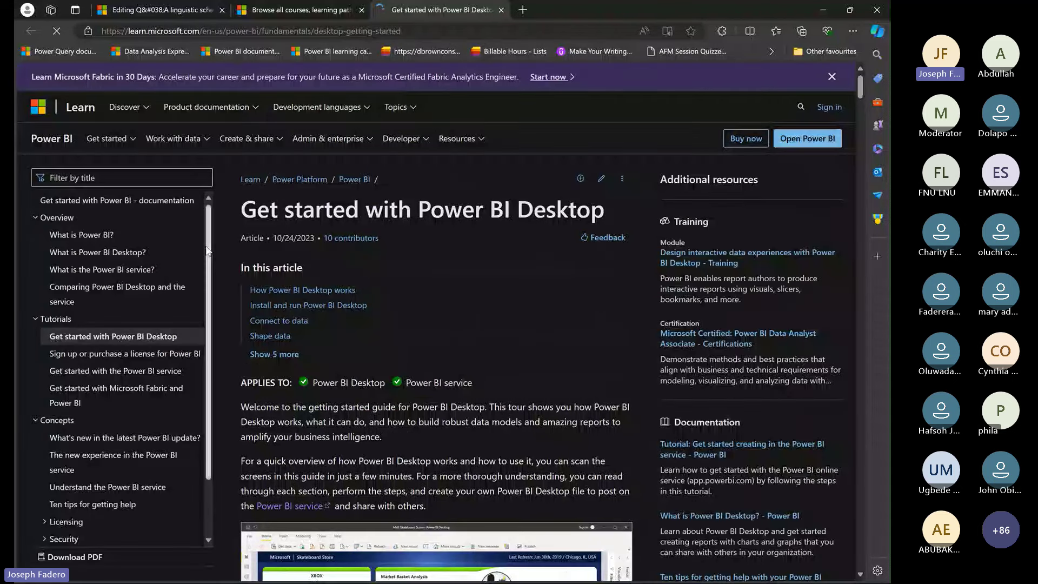
pyautogui.scroll(-1, 208, 250)
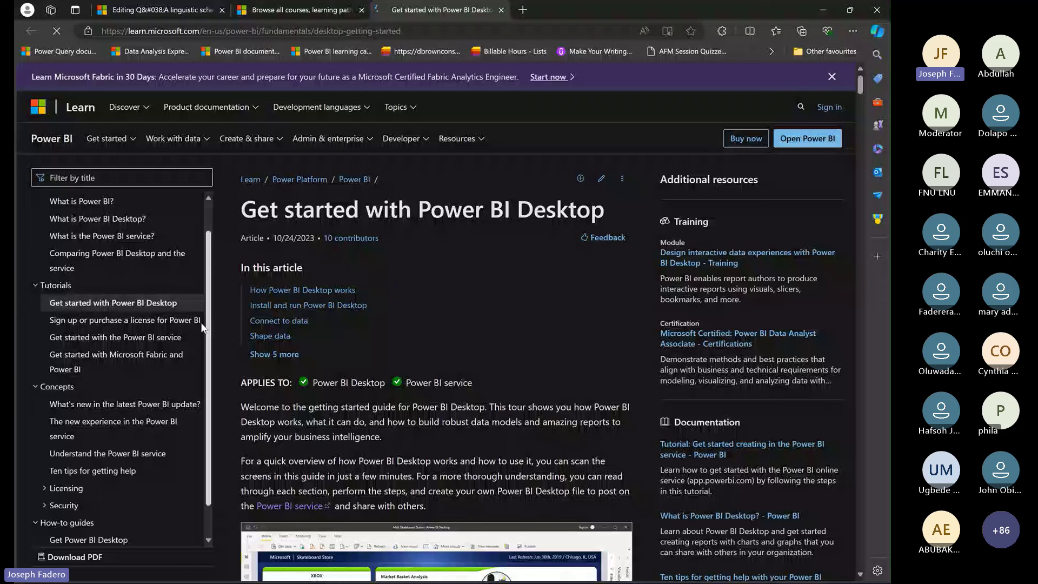
pyautogui.scroll(-1, 200, 322)
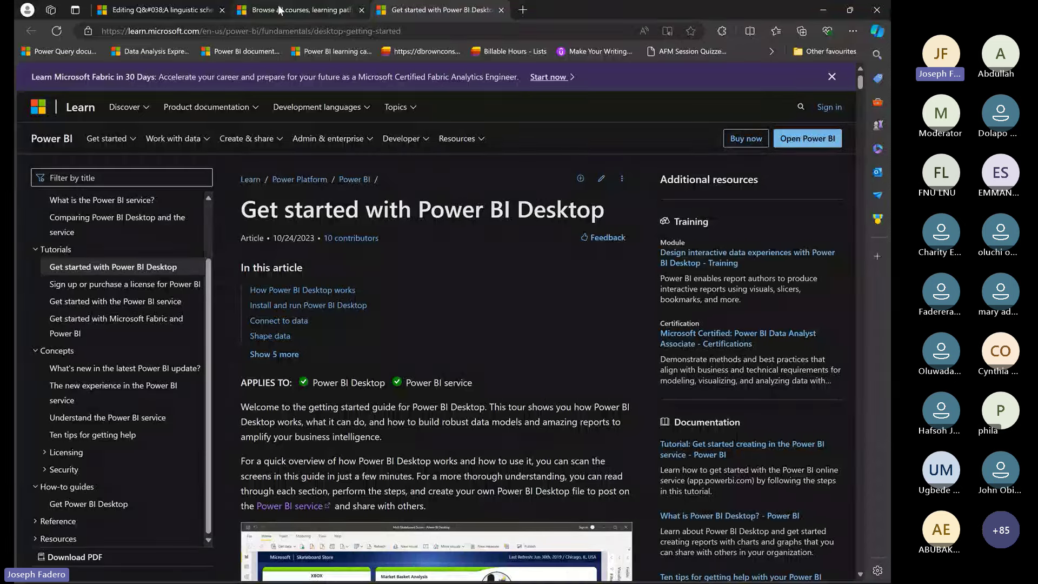
pyautogui.hotkey('alt', 'Tab')
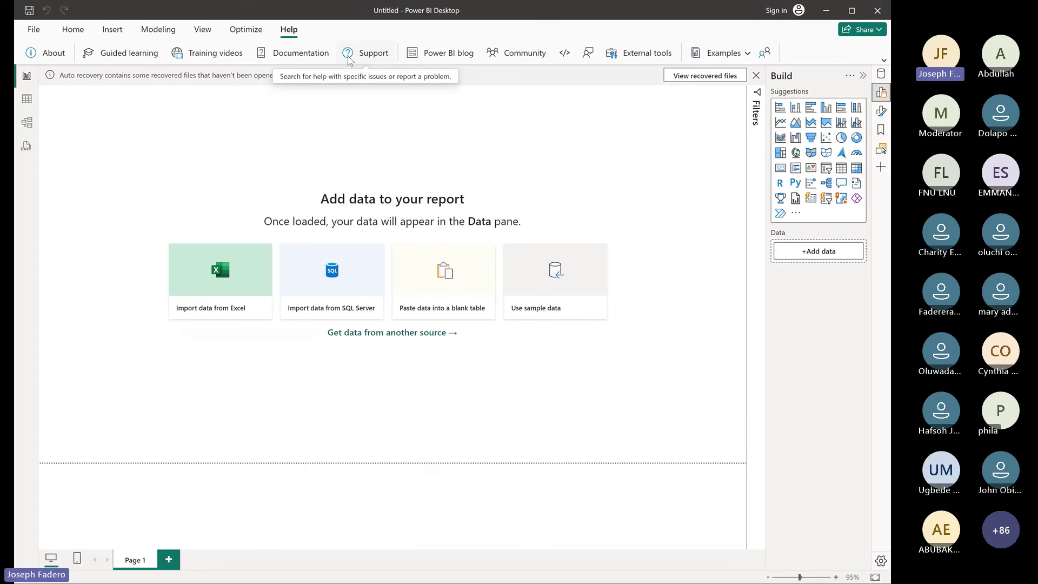
# Step: Open the Power BI July 2024 Feature Summary on the Power BI blog and examine its contents list
pyautogui.click(452, 56)
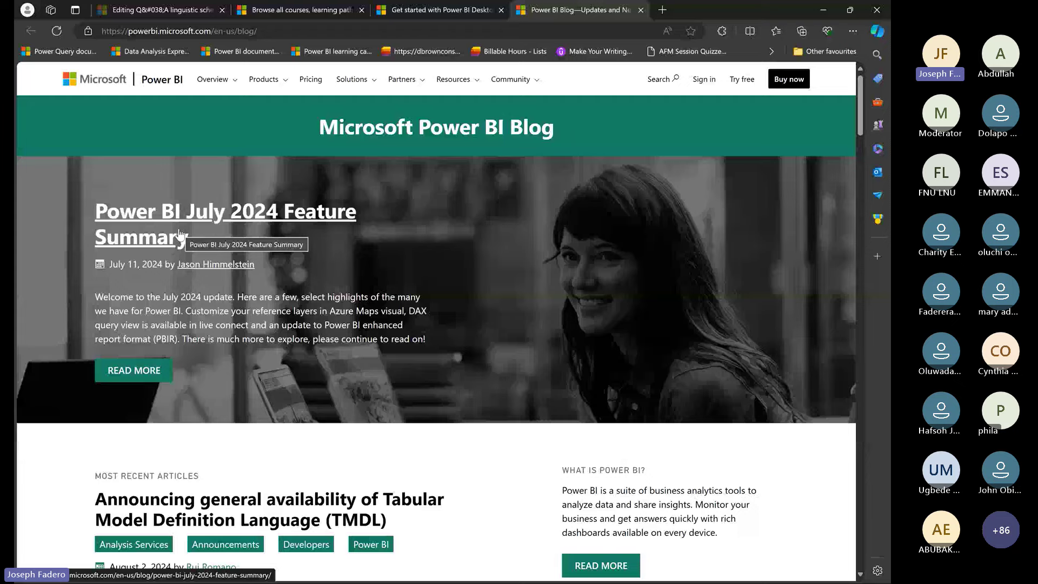
pyautogui.click(180, 233)
pyautogui.scroll(-10, 856, 123)
pyautogui.scroll(1, 857, 123)
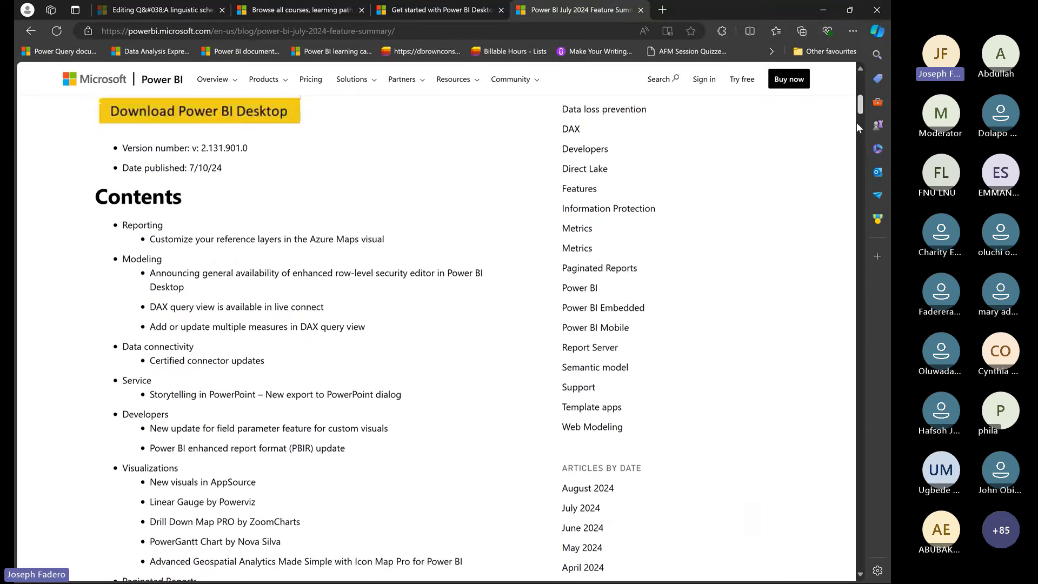
pyautogui.scroll(1, 856, 126)
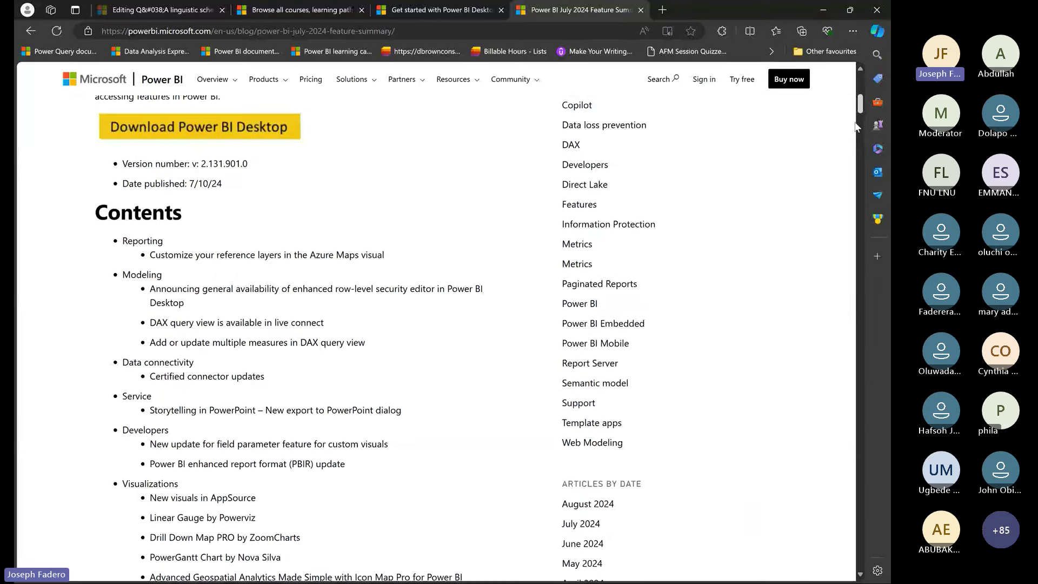
pyautogui.scroll(-1, 856, 126)
pyautogui.scroll(-1, 856, 128)
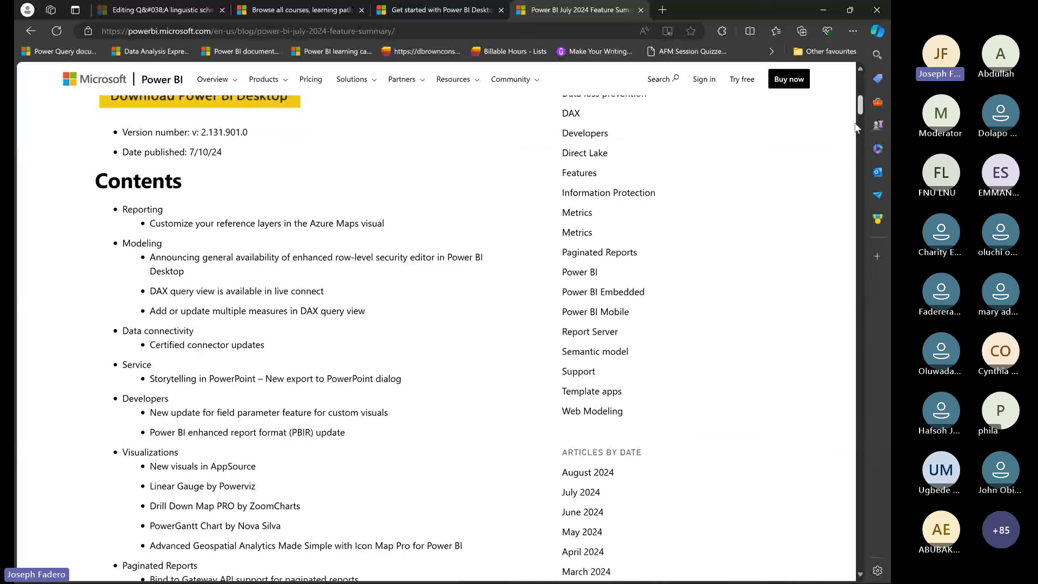
# Step: From Power BI Desktop, open the Power BI community forums, look through the boards, view the Desktop board, and return to Power BI Desktop
pyautogui.hotkey('alt', 'Tab')
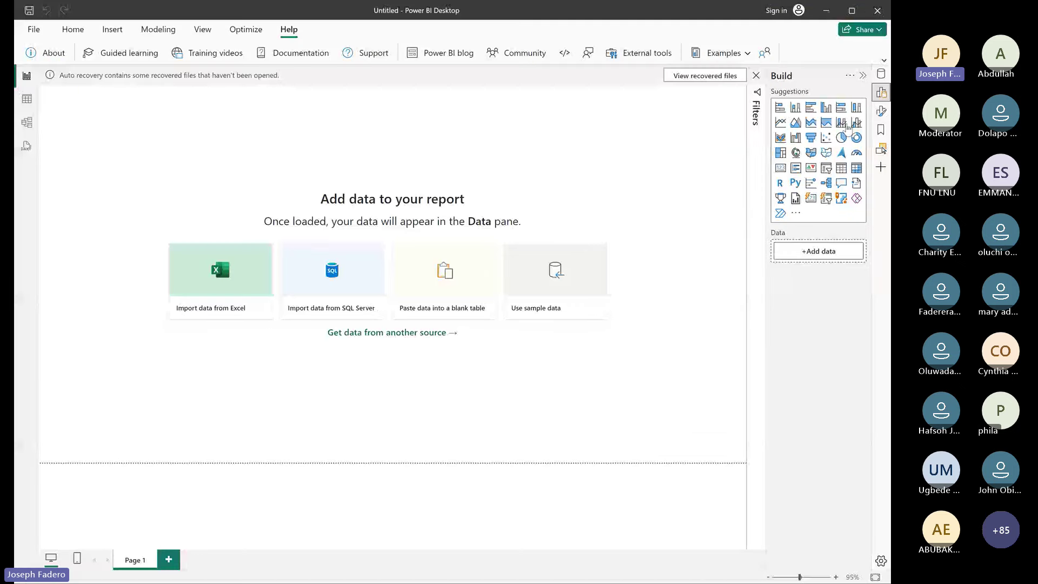
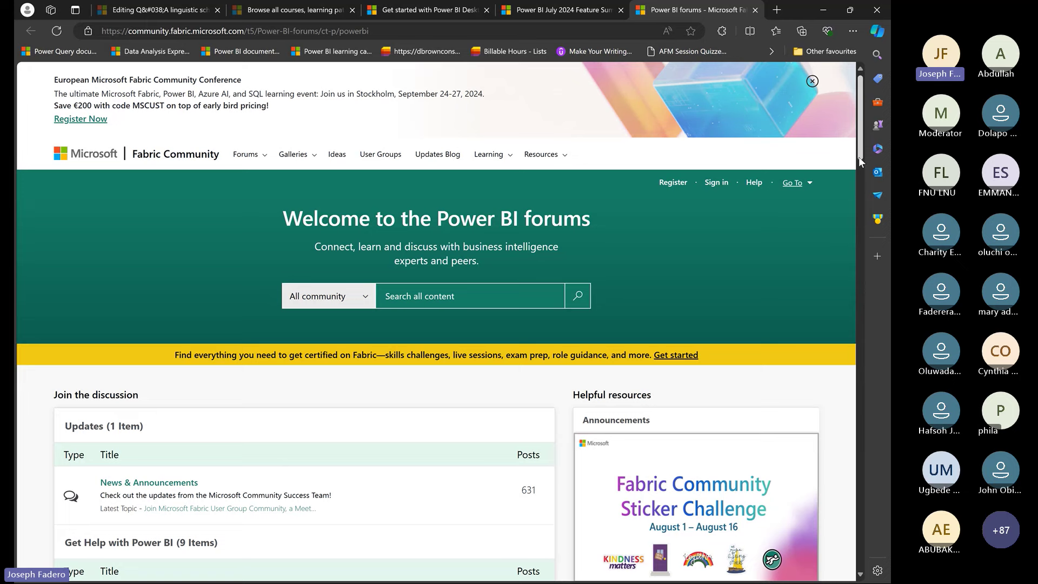
pyautogui.moveTo(859, 157); pyautogui.dragTo(861, 194)
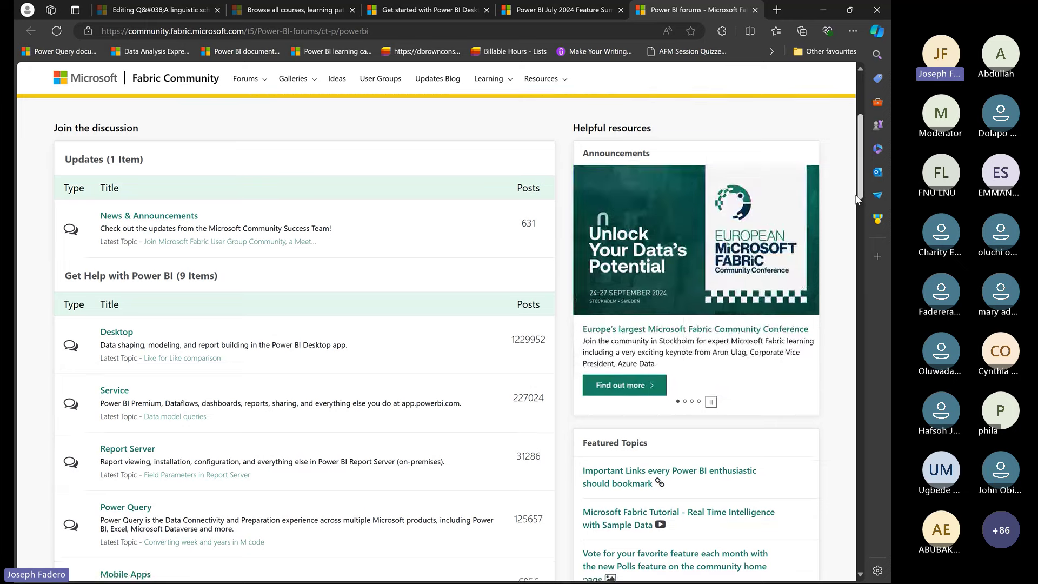
pyautogui.moveTo(856, 200)
pyautogui.mouseDown()
pyautogui.moveTo(855, 233)
pyautogui.moveTo(855, 218)
pyautogui.mouseUp()
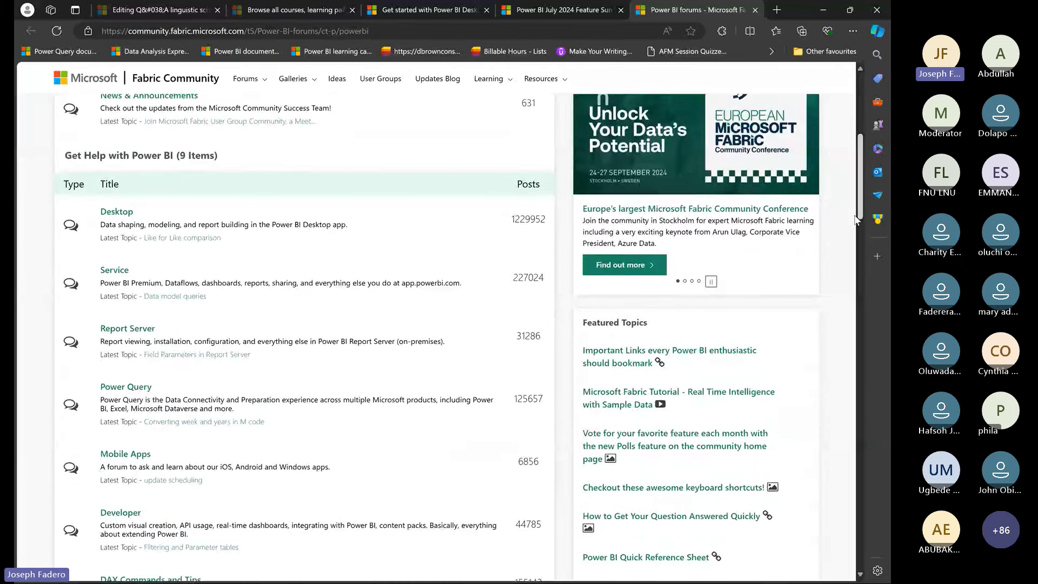
pyautogui.click(123, 213)
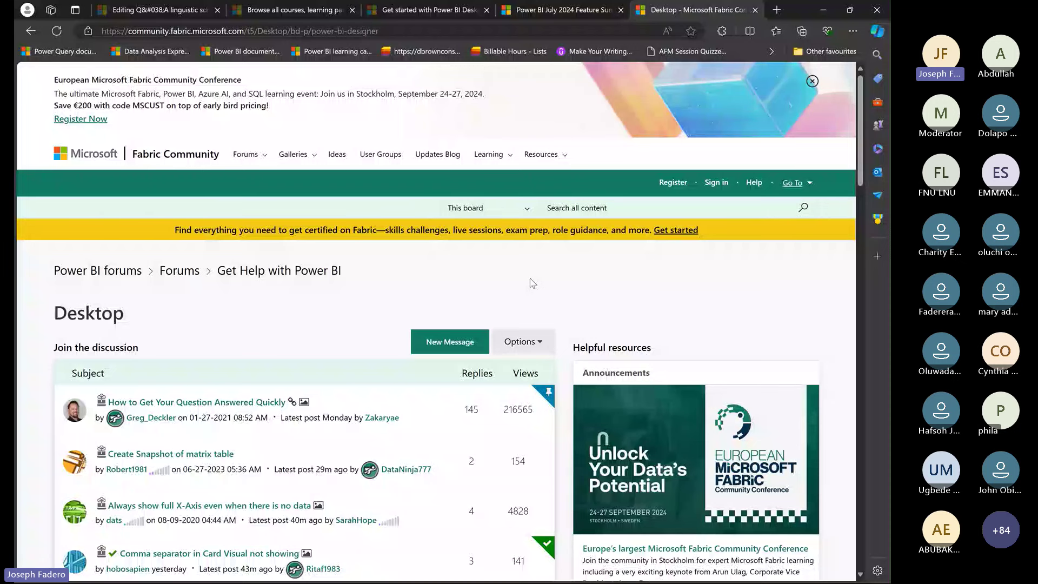
pyautogui.hotkey('alt', 'Tab')
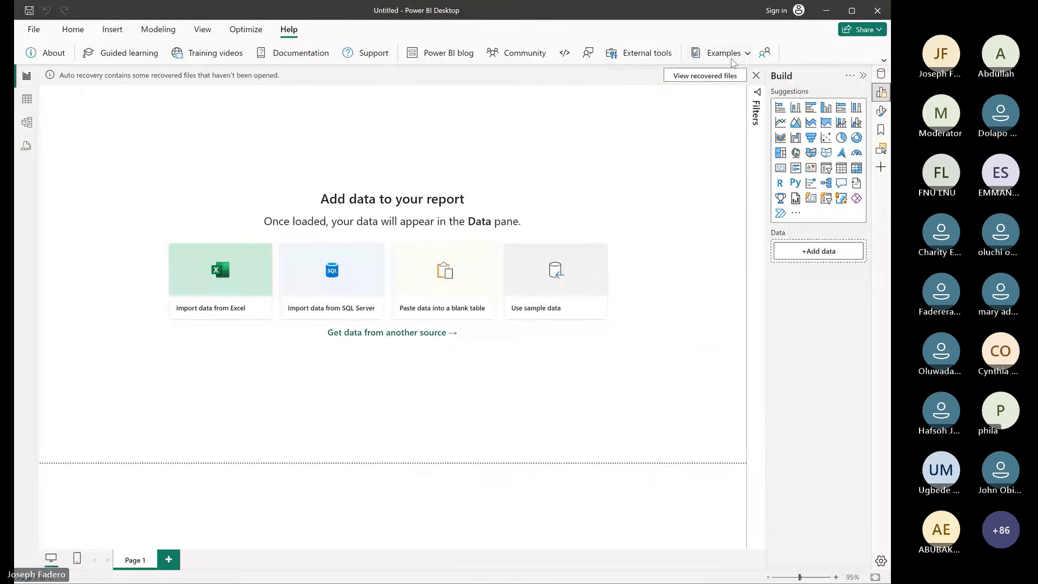
# Step: Open the community galleries from Power BI Desktop's examples and look through the list of available galleries
pyautogui.click(748, 54)
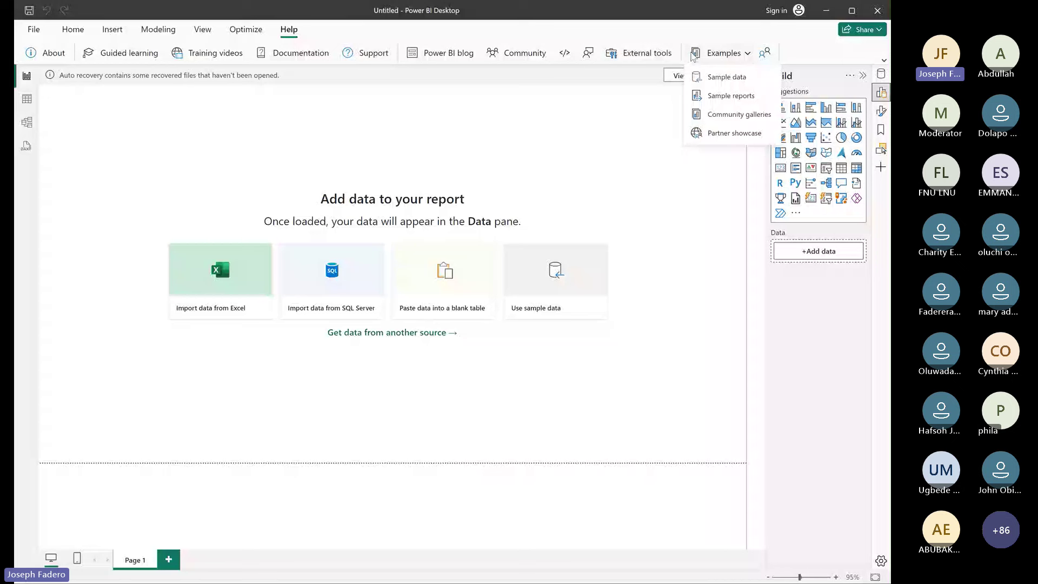
pyautogui.click(723, 115)
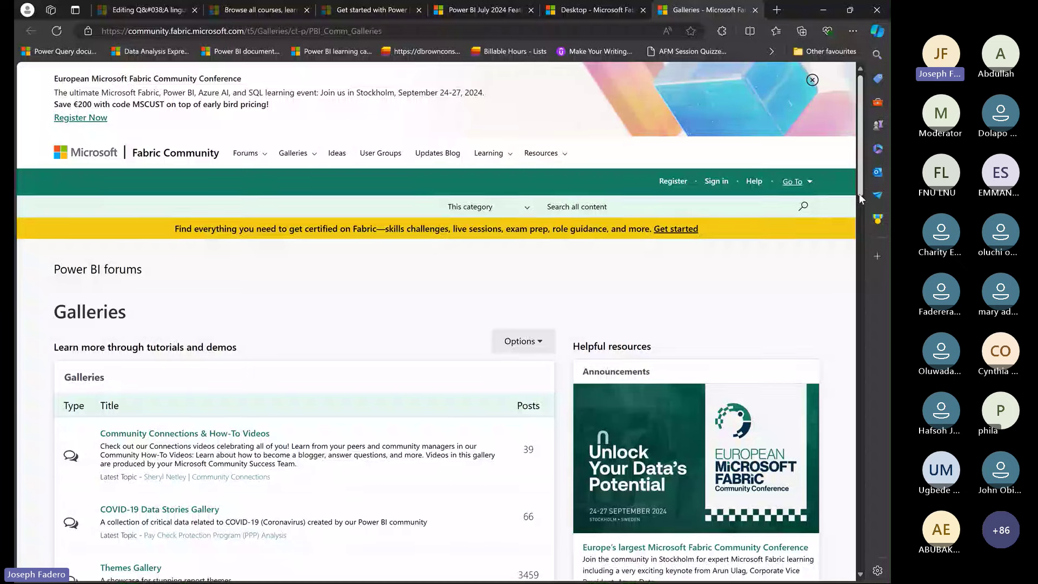
pyautogui.moveTo(859, 193); pyautogui.dragTo(864, 226)
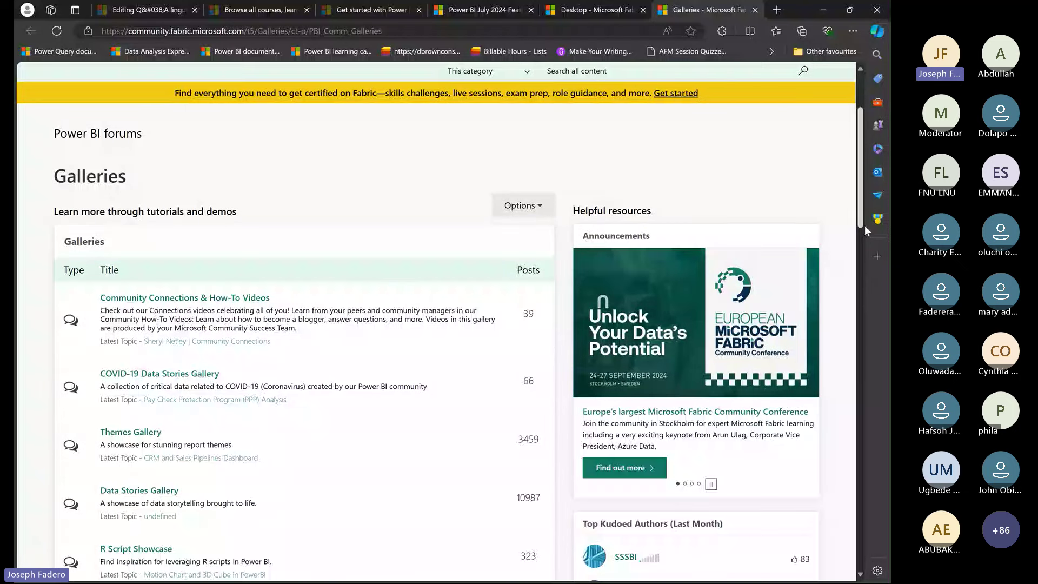
pyautogui.scroll(-3, 205, 195)
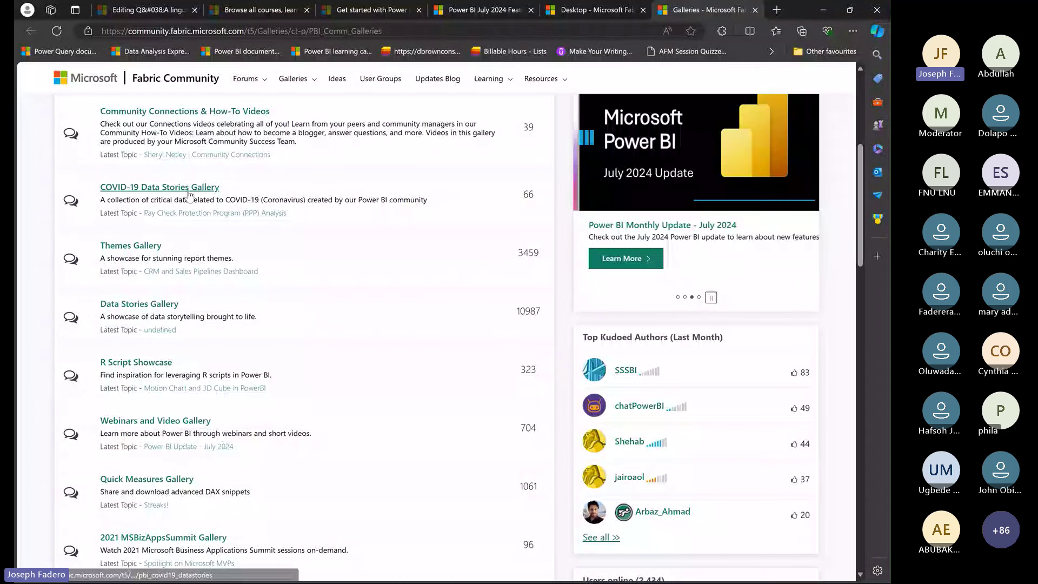
# Step: Browse the COVID-19 Data Stories Gallery and view the "Covid-19 in China and Worldwide" report before switching back to Power BI Desktop
pyautogui.click(158, 189)
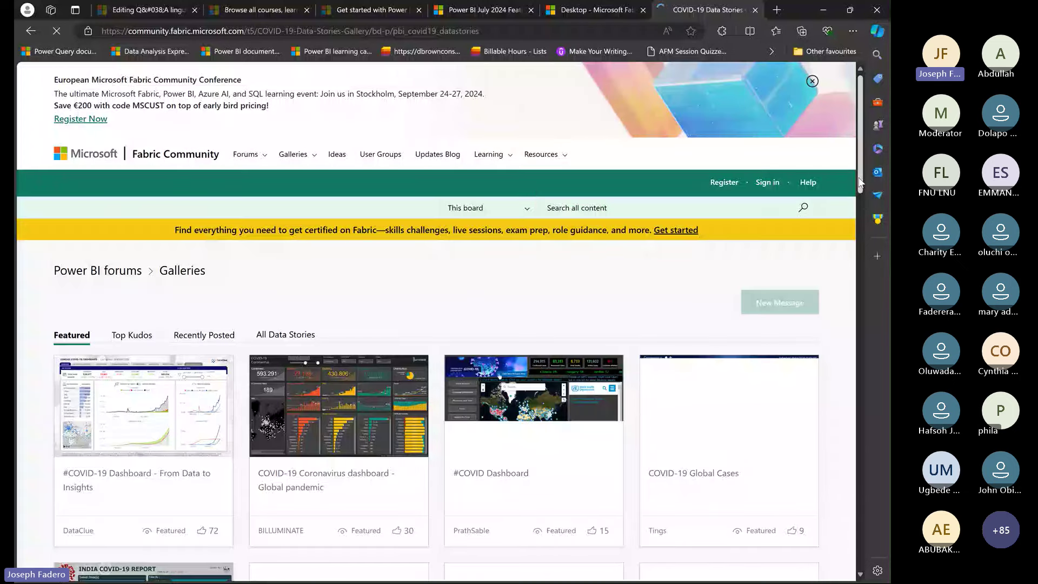
pyautogui.moveTo(861, 183); pyautogui.dragTo(863, 491)
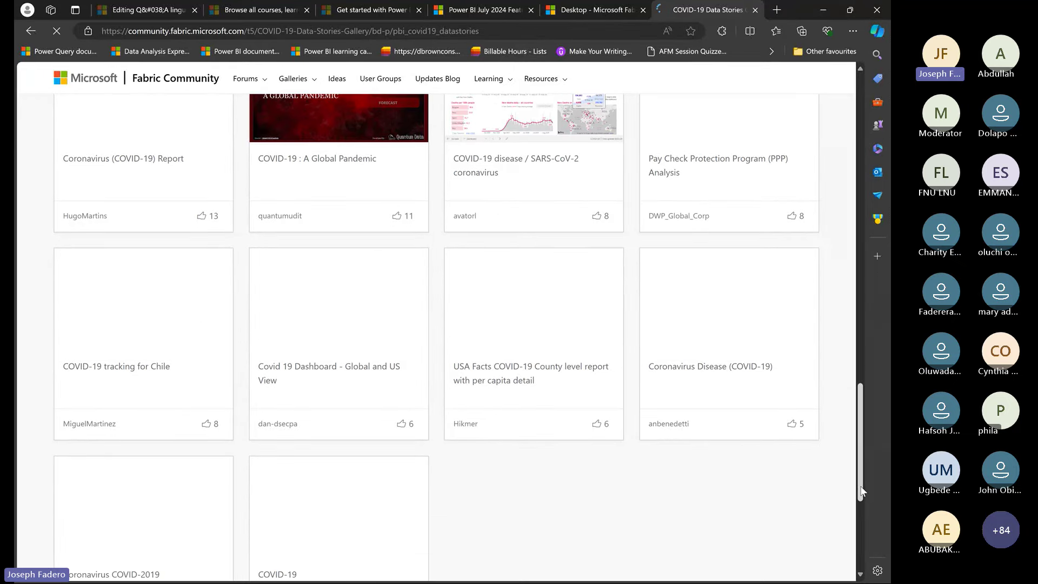
pyautogui.scroll(-1, 864, 380)
pyautogui.scroll(8, 865, 375)
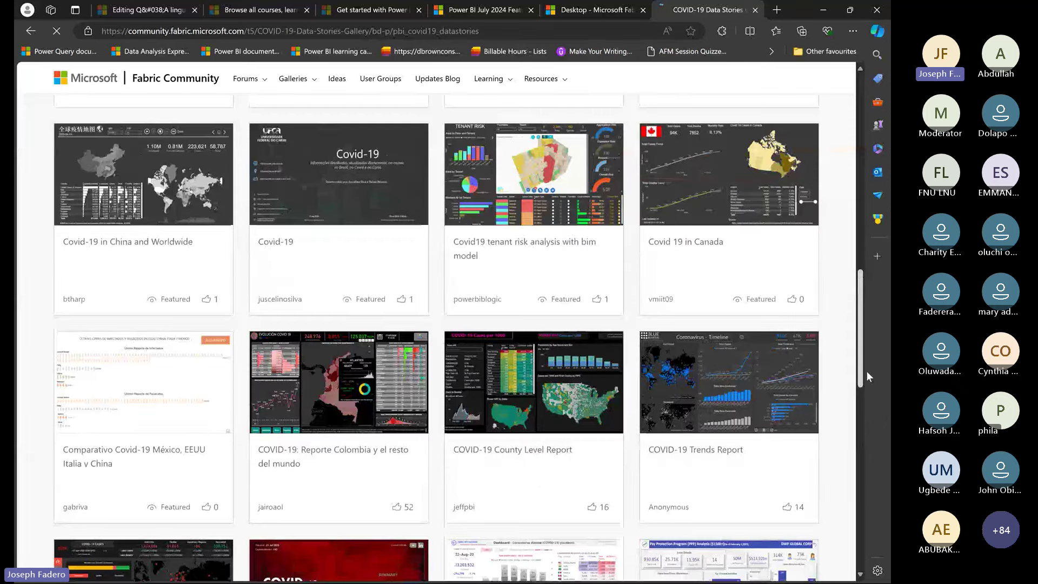
pyautogui.scroll(10, 852, 260)
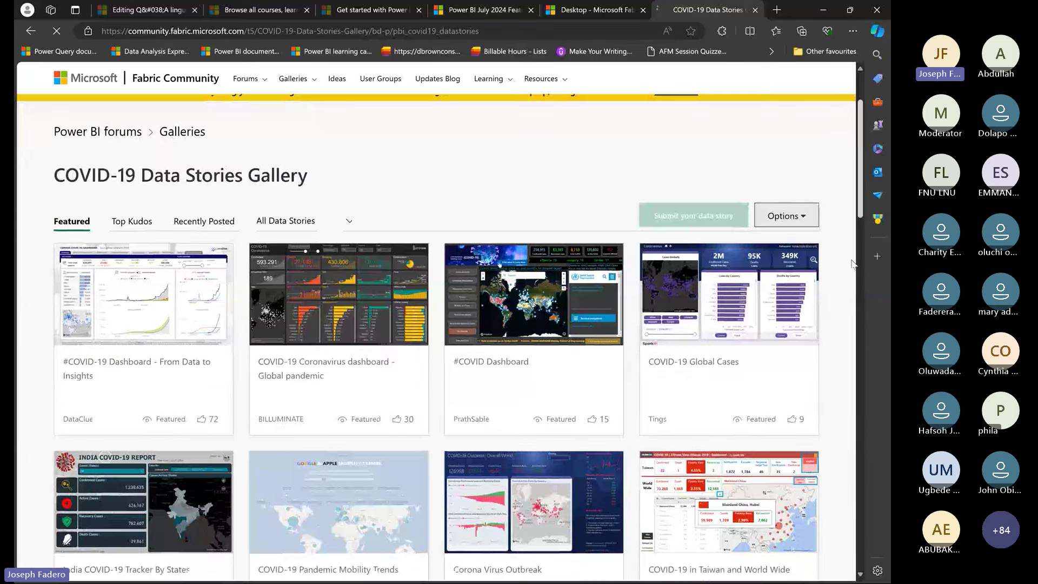
pyautogui.scroll(-12, 857, 310)
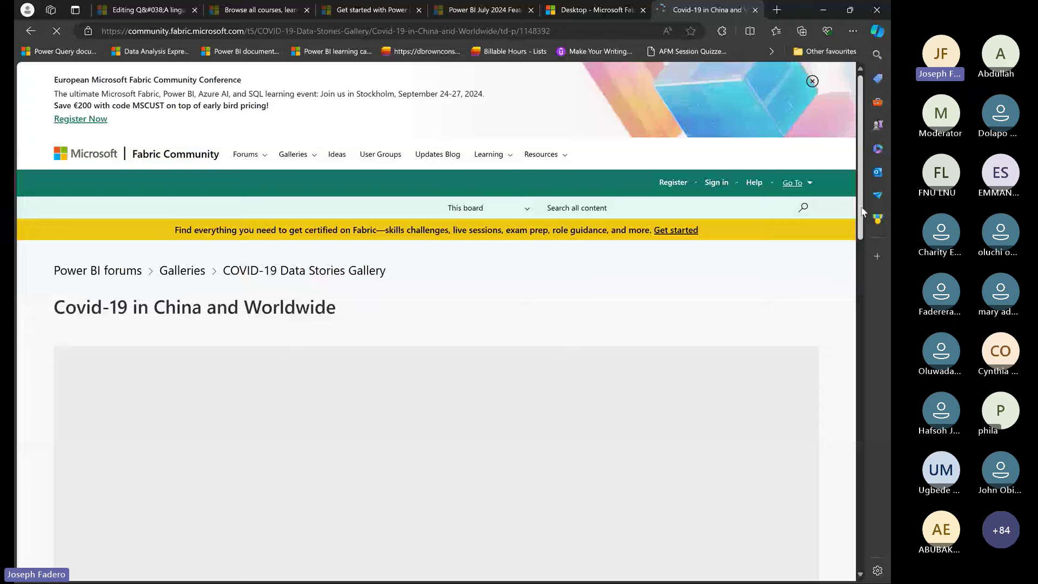
pyautogui.moveTo(864, 212); pyautogui.dragTo(866, 267)
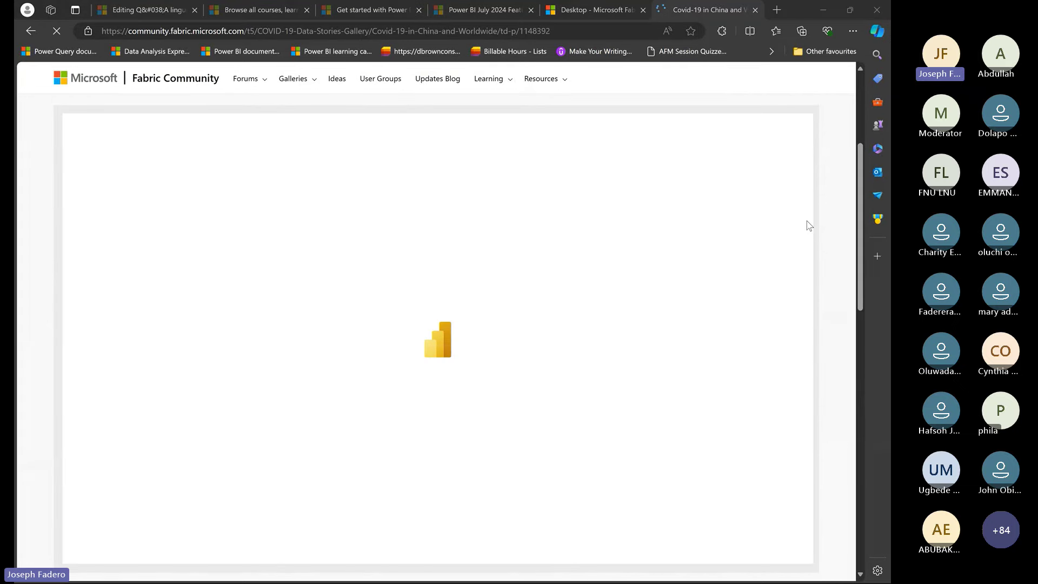
pyautogui.hotkey('alt', 'Tab')
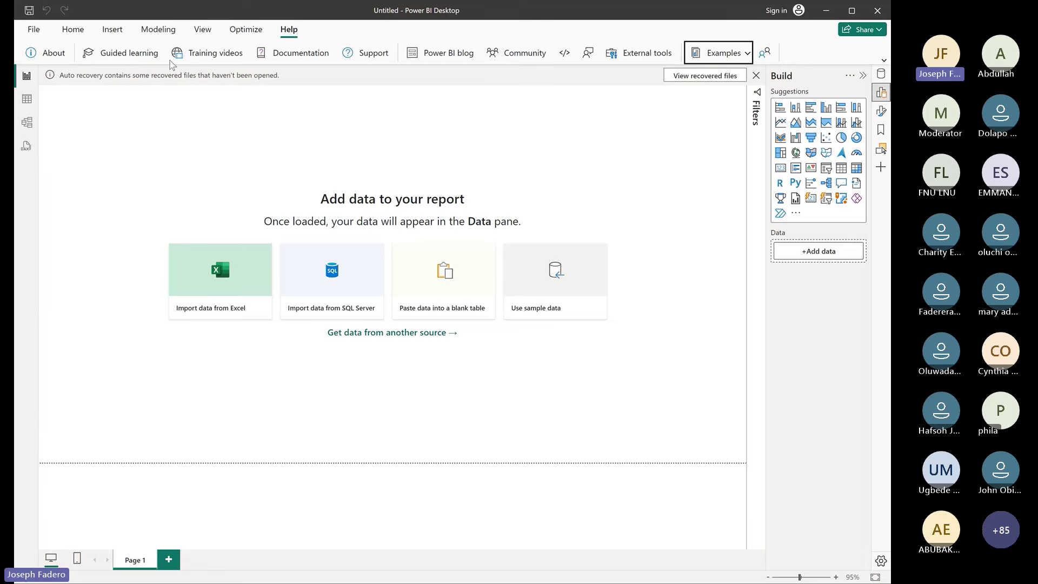
# Step: Display the Home commands, view the empty file in Table view and Model view, and return to Report view
pyautogui.click(79, 36)
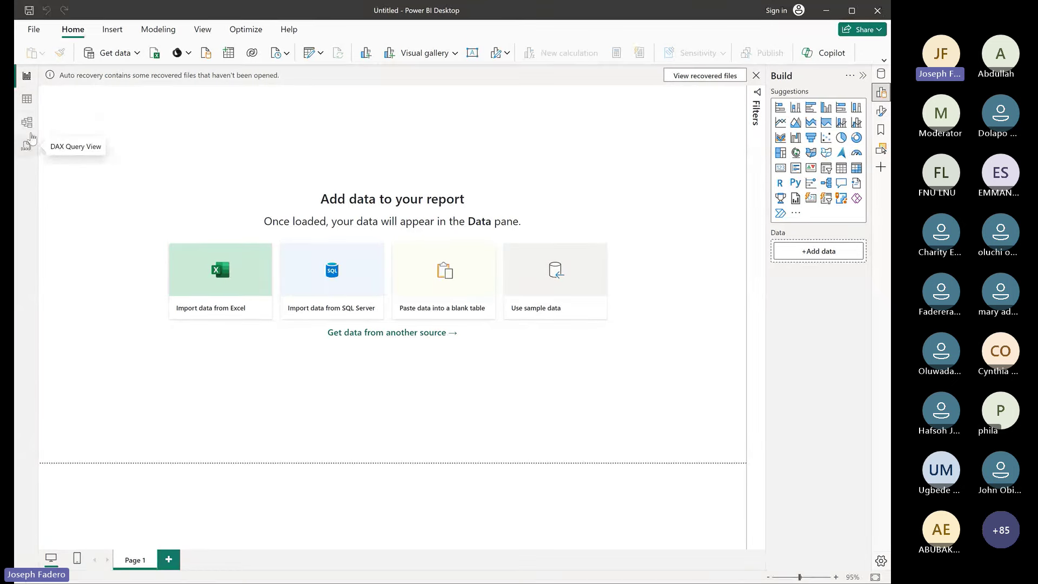
pyautogui.moveTo(338, 583)
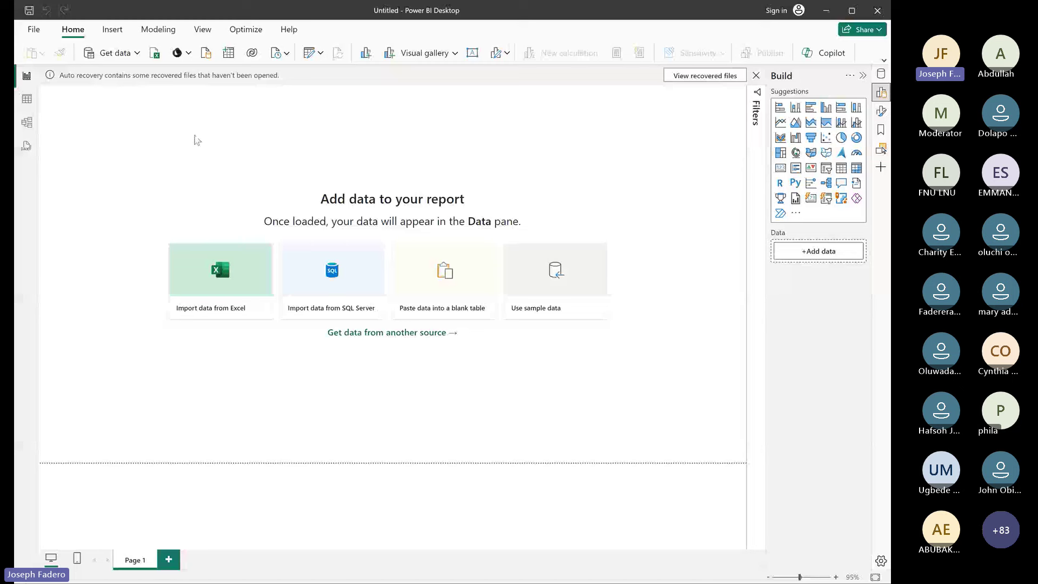
pyautogui.click(27, 104)
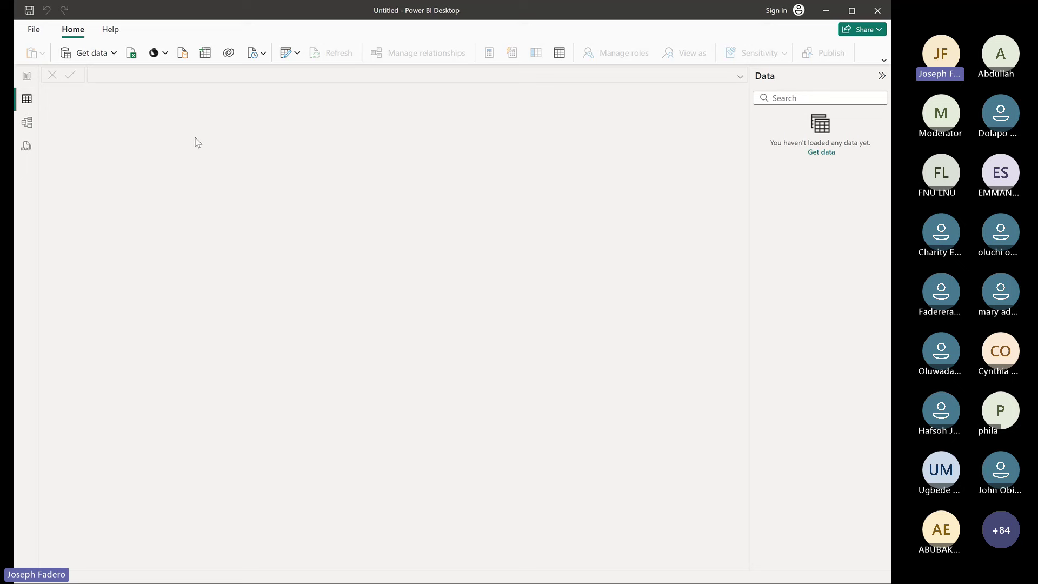
pyautogui.click(23, 130)
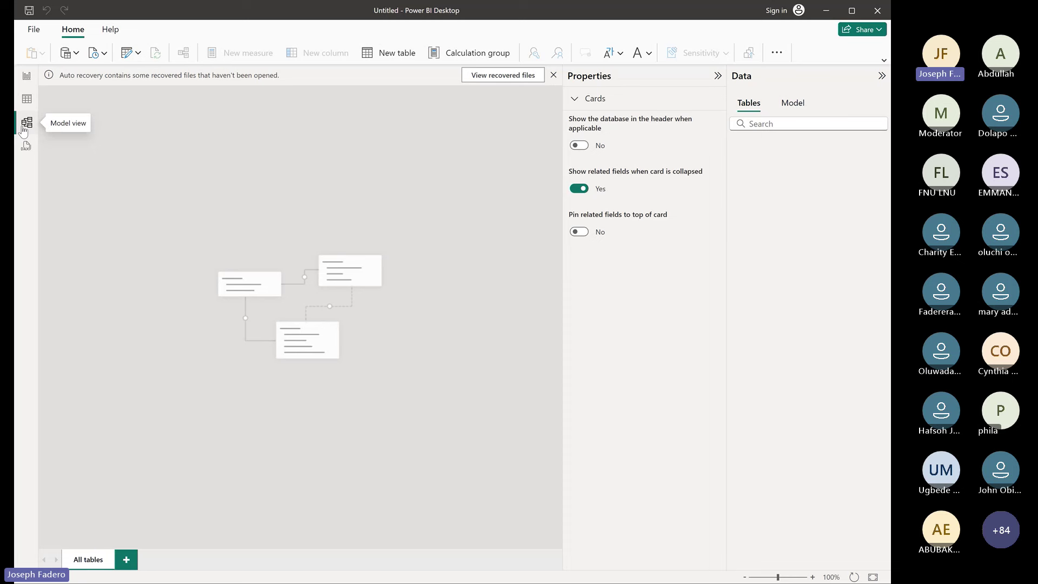
pyautogui.click(25, 76)
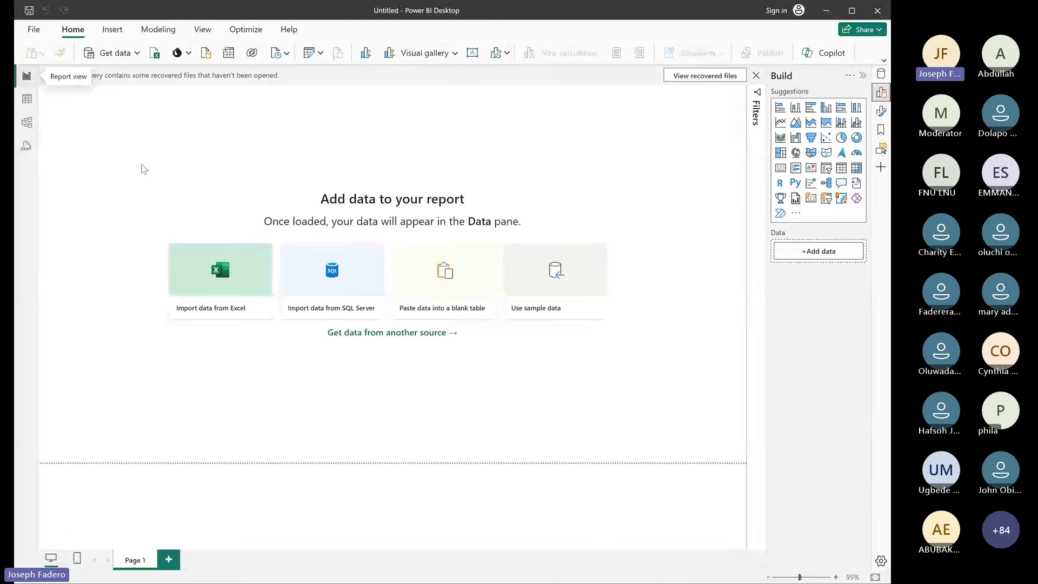